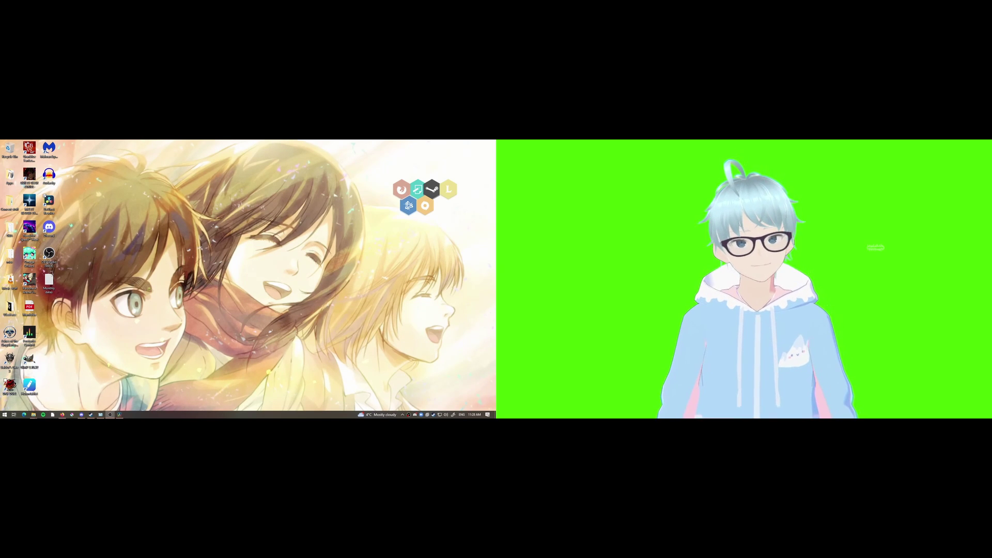
Bring DaVinci Resolve forward and pan around the desktop recording in the viewer.
click(119, 415)
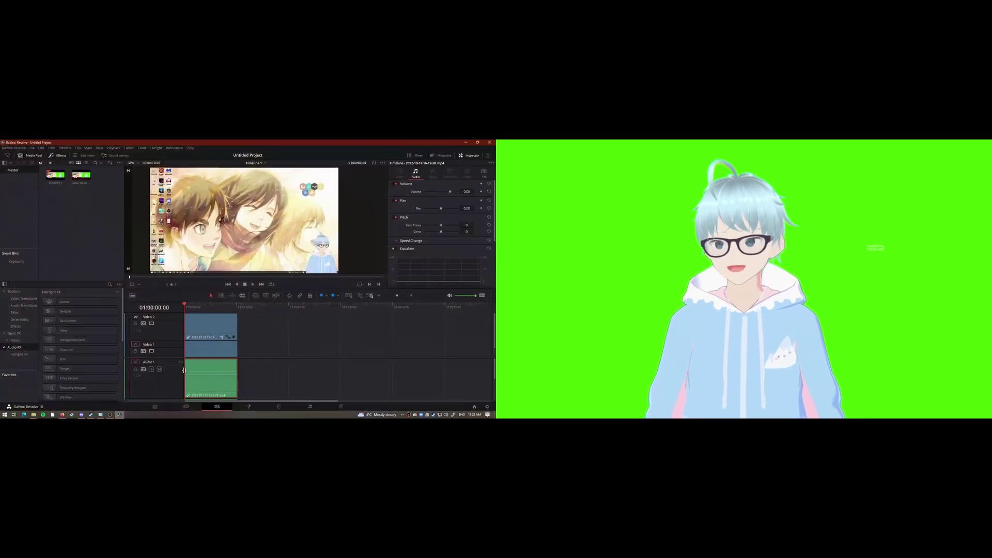
drag(611, 216, 568, 207)
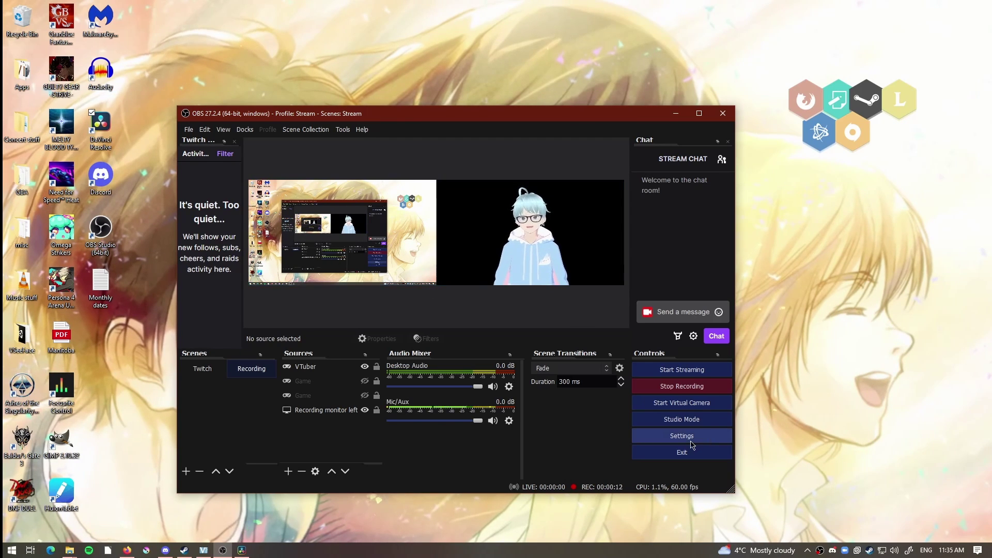
click(189, 129)
click(211, 173)
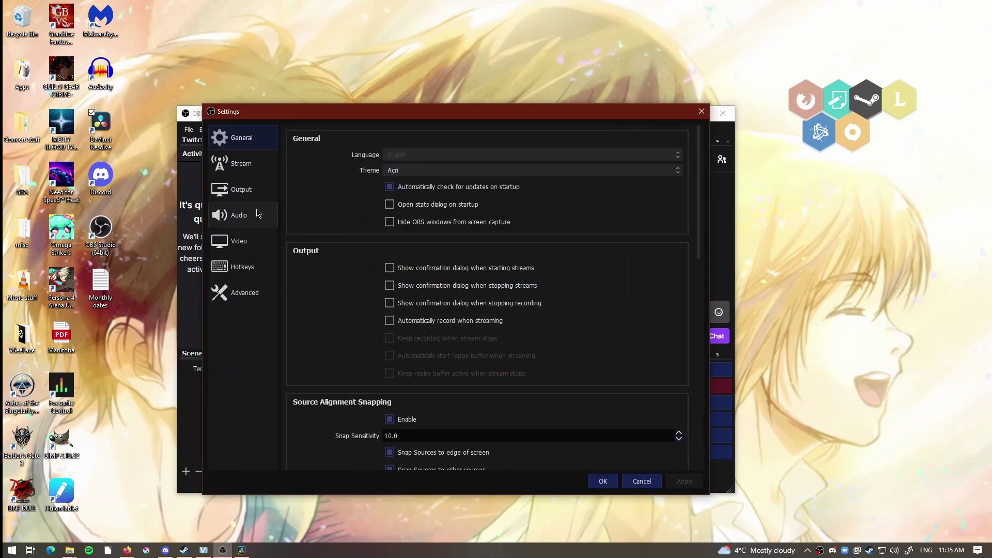
click(239, 247)
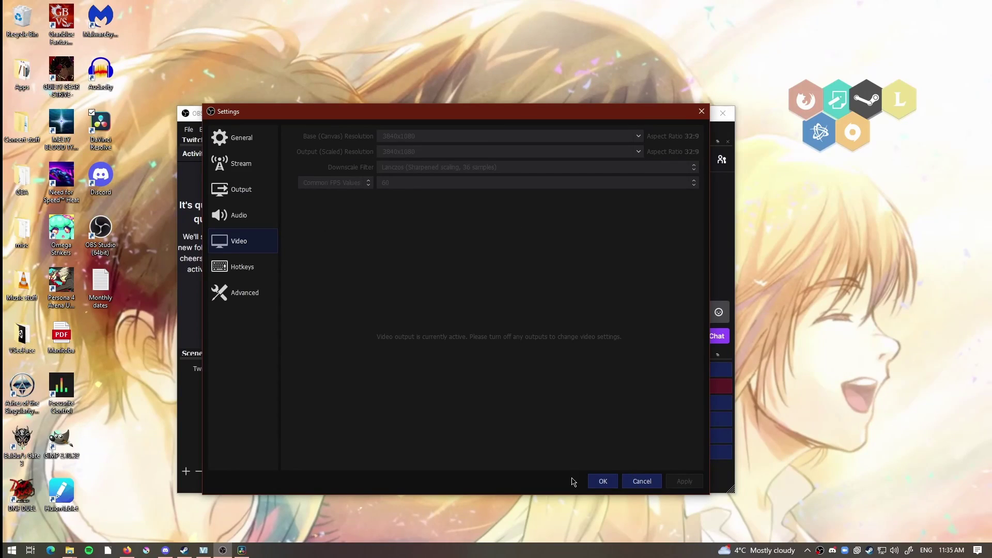
click(600, 481)
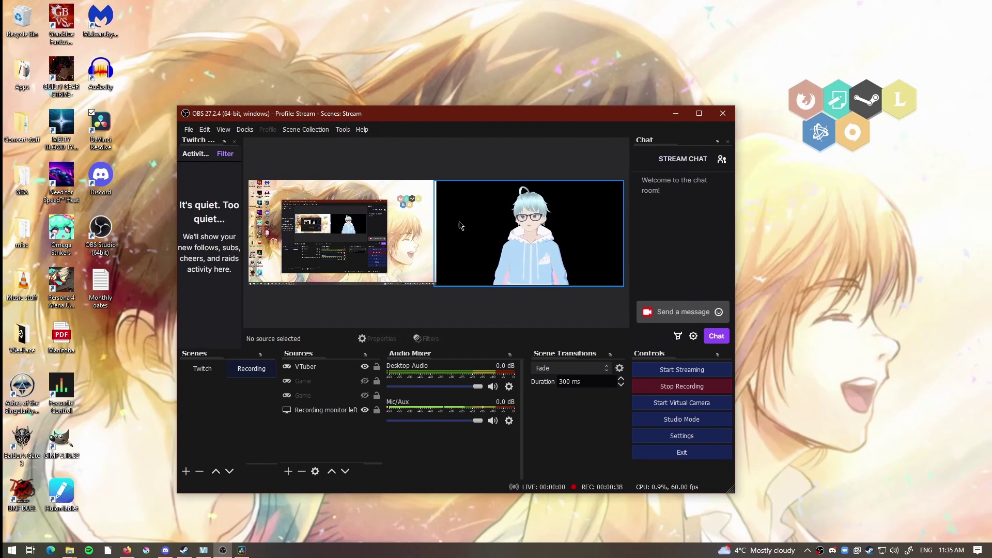
click(365, 367)
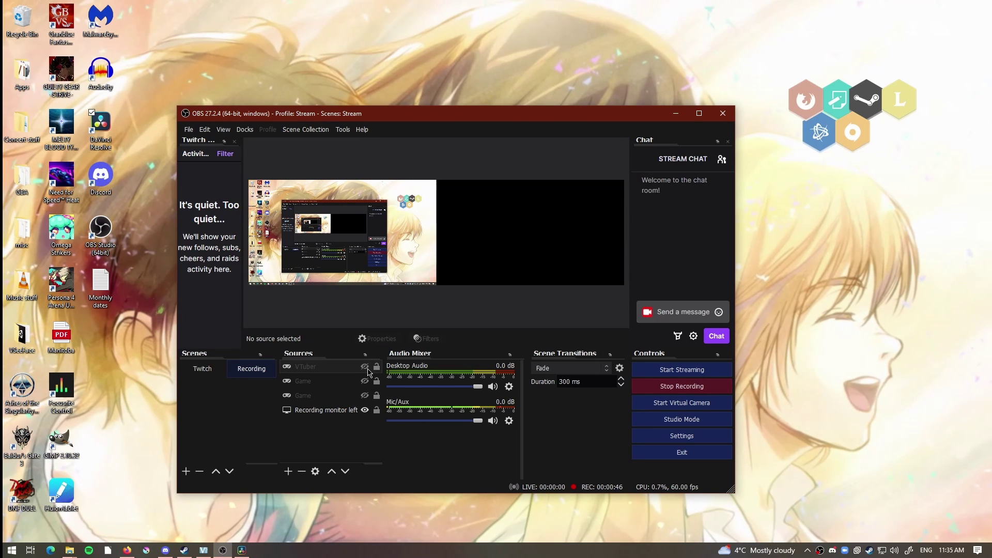
click(365, 369)
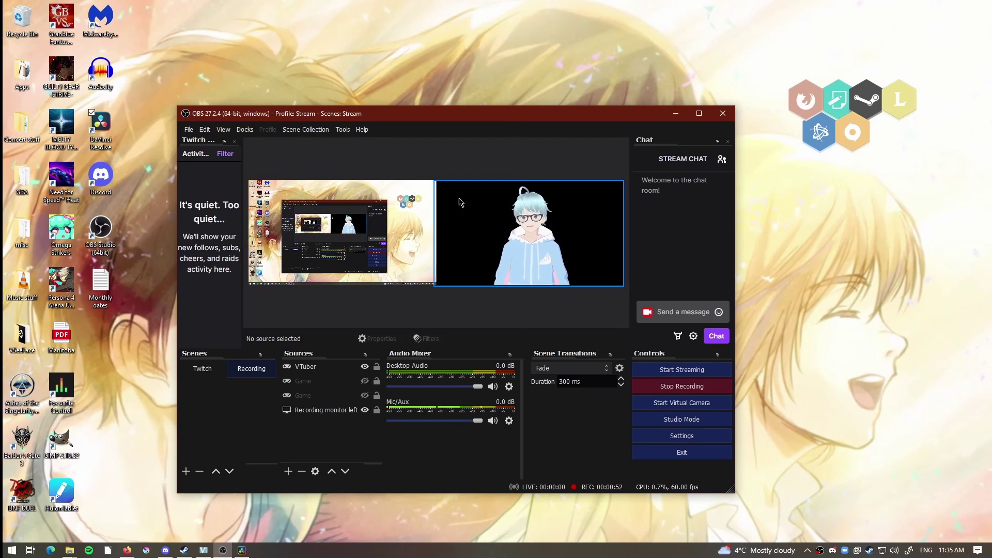
drag(579, 244, 367, 285)
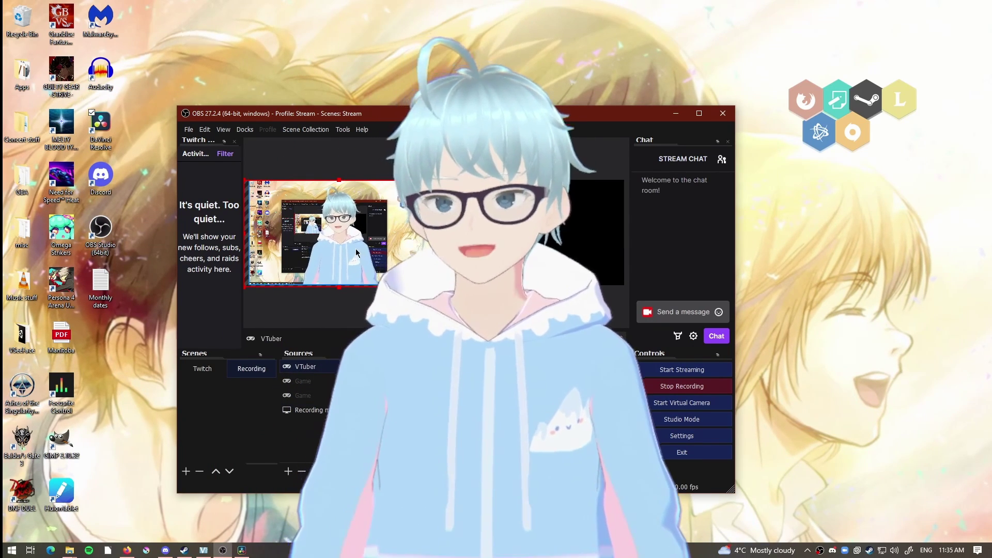
drag(355, 253, 539, 258)
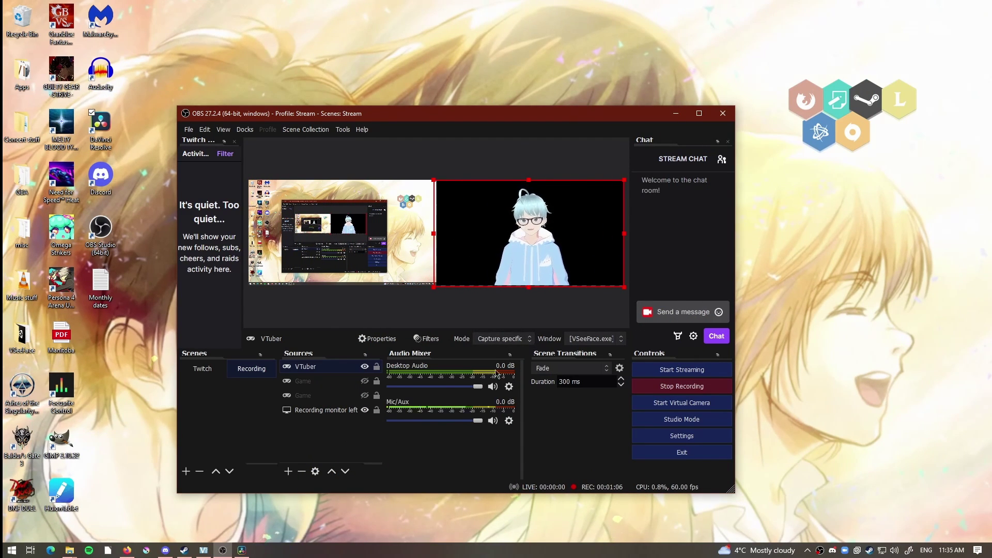
click(494, 310)
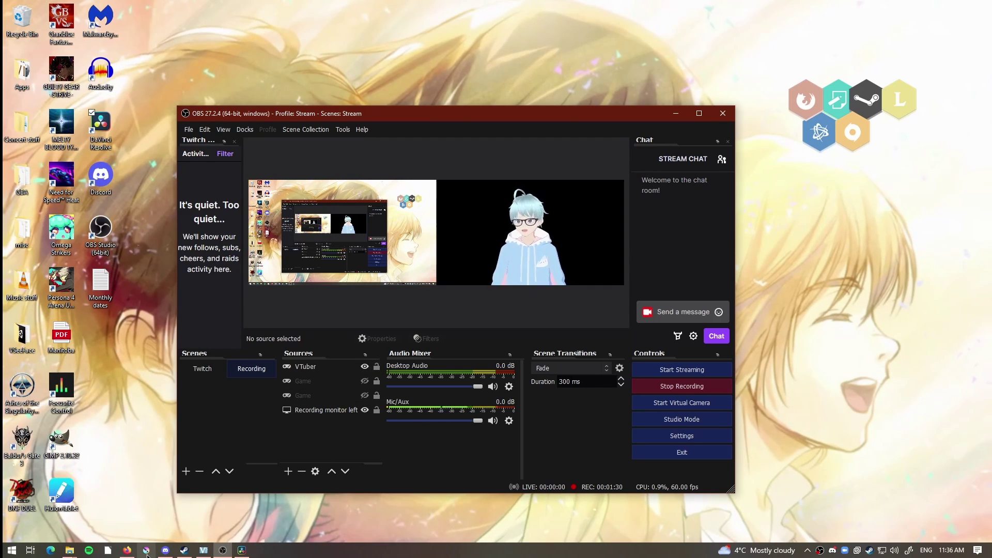
Switch from the running OBS Studio recording to Krita's start page.
click(195, 523)
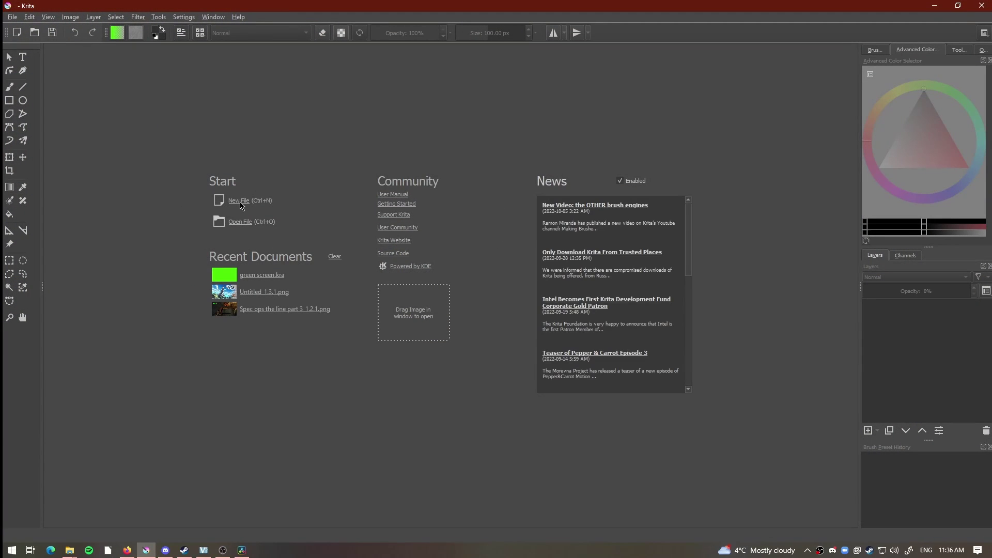
Create a new blank 1920x1080 Krita document from New File.
click(240, 201)
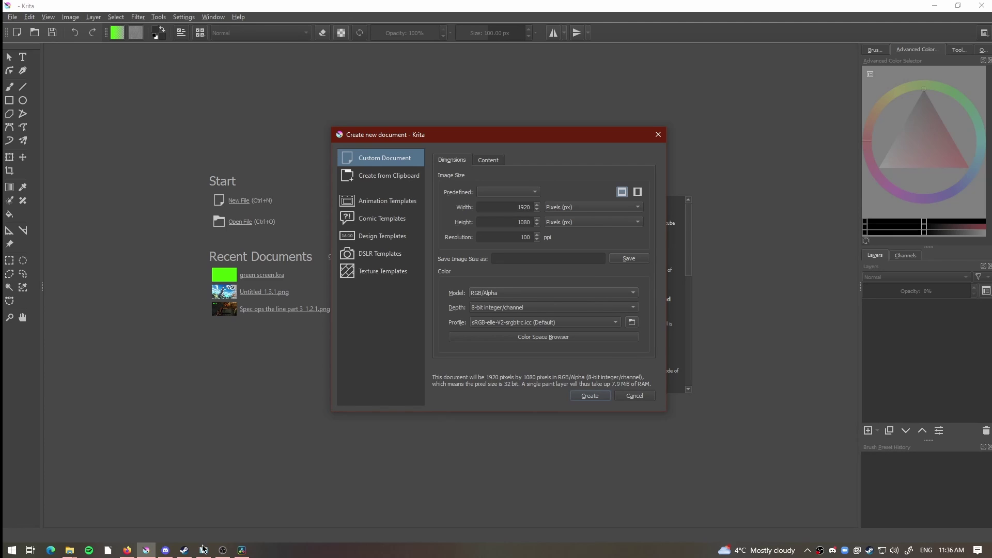
click(223, 550)
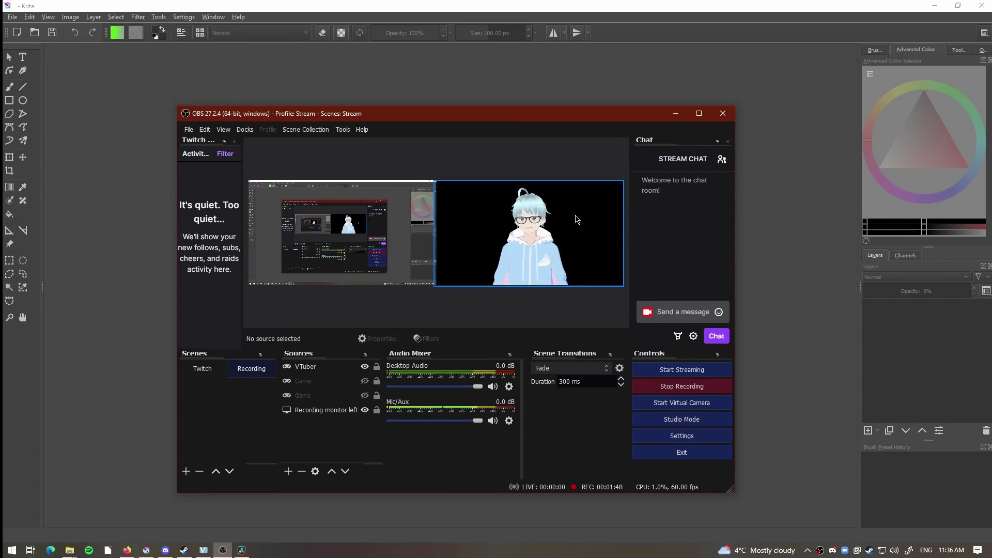
click(748, 279)
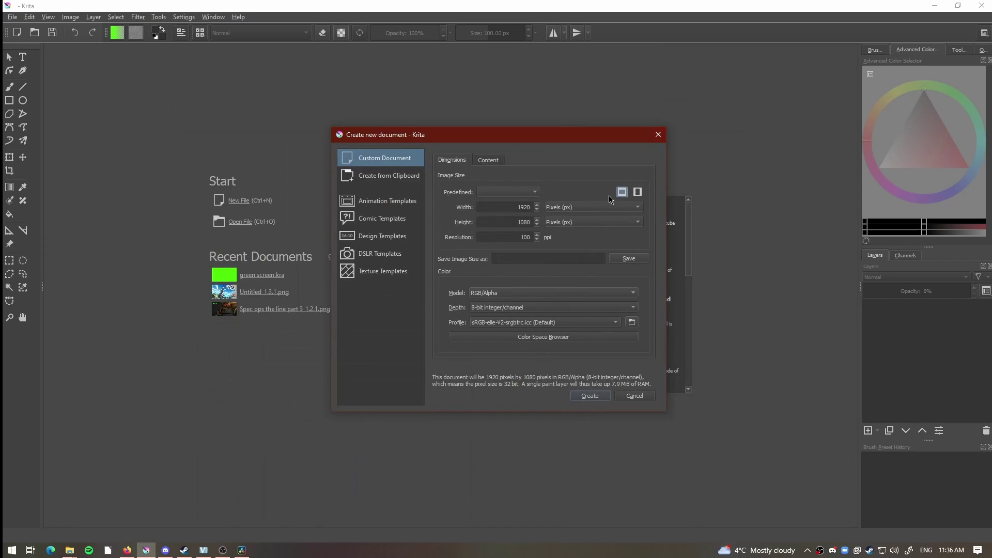
click(589, 396)
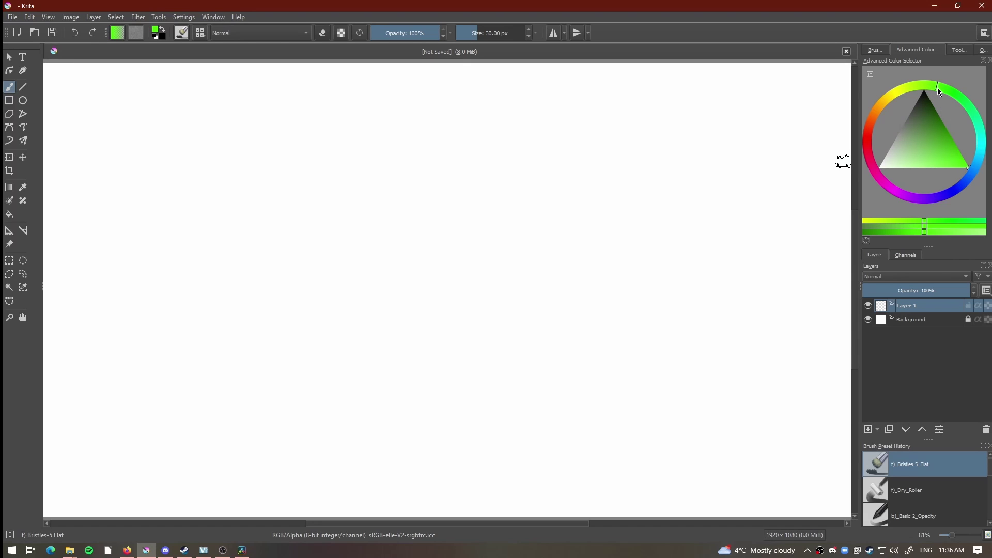
Fill the whole canvas with bright green using the Fill tool.
key(f)
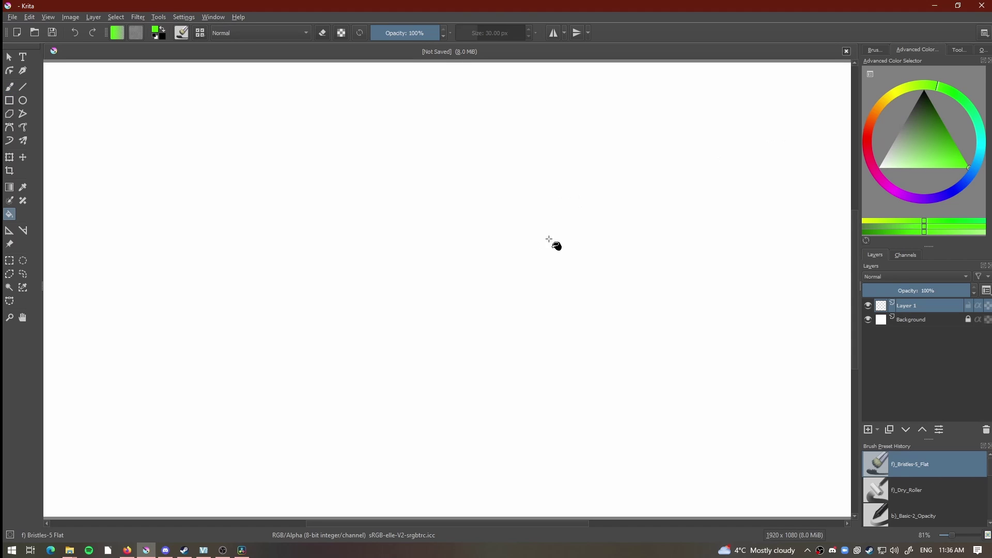
click(549, 239)
scroll(444, 213, down, 2)
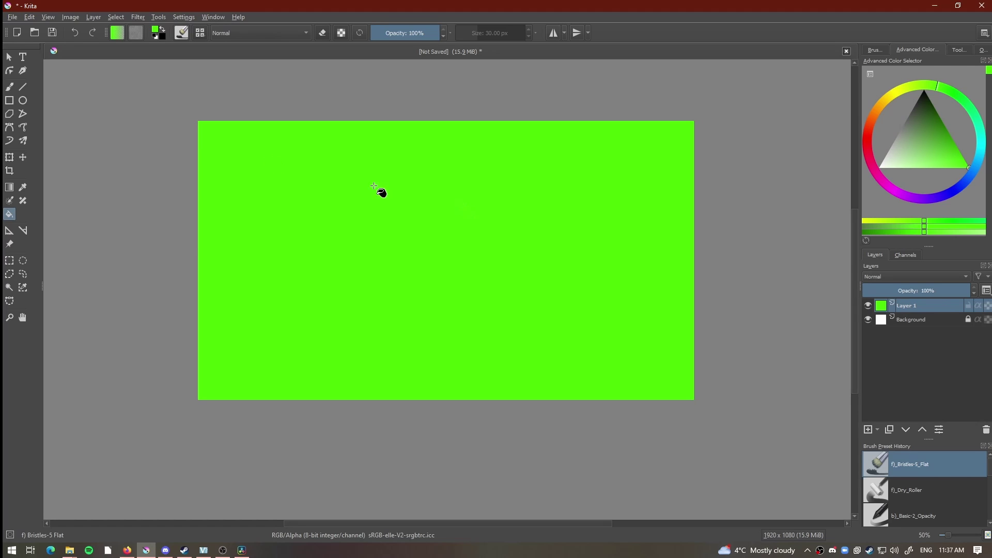
Start a PNG export of the green canvas, cancel it, and close Krita.
click(15, 18)
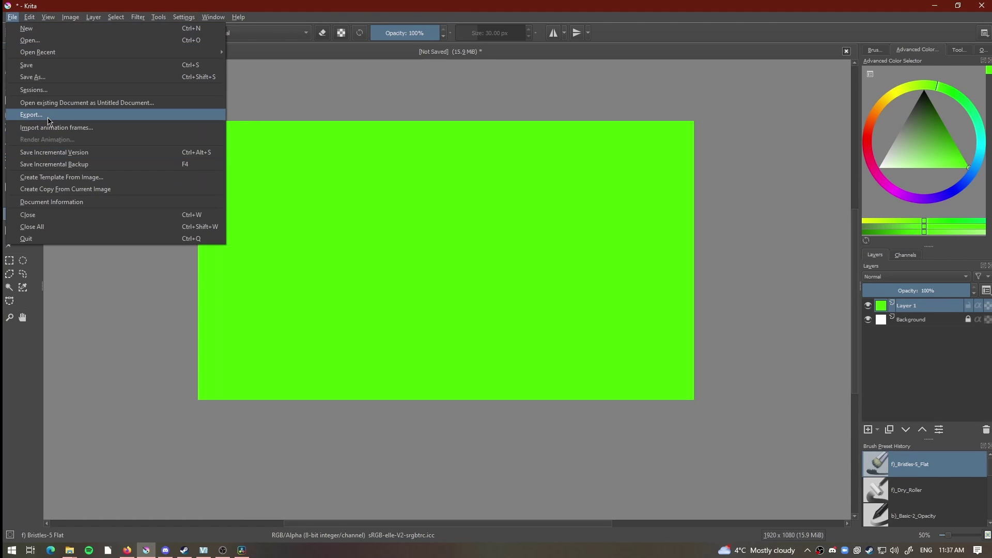
click(47, 117)
click(188, 251)
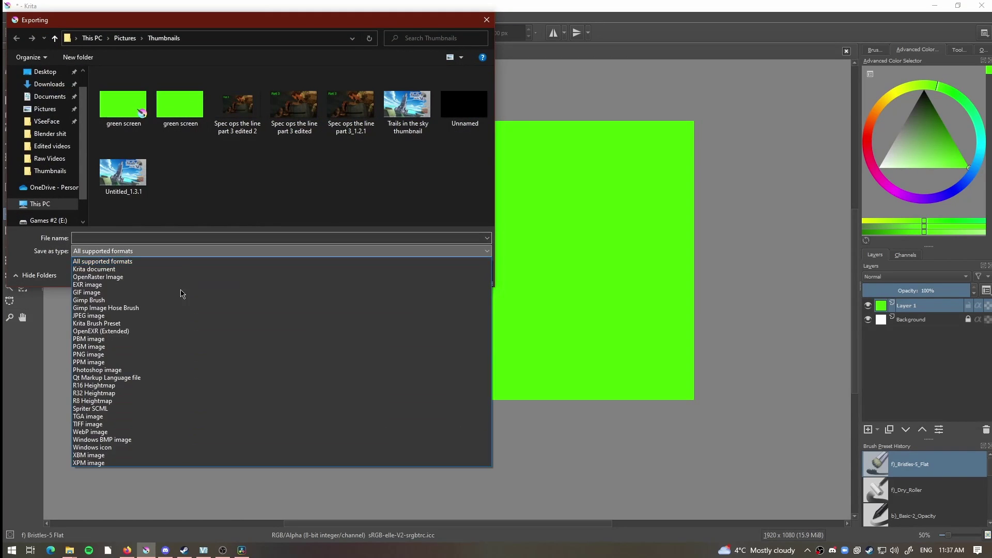
click(160, 237)
text(dsfdsfds)
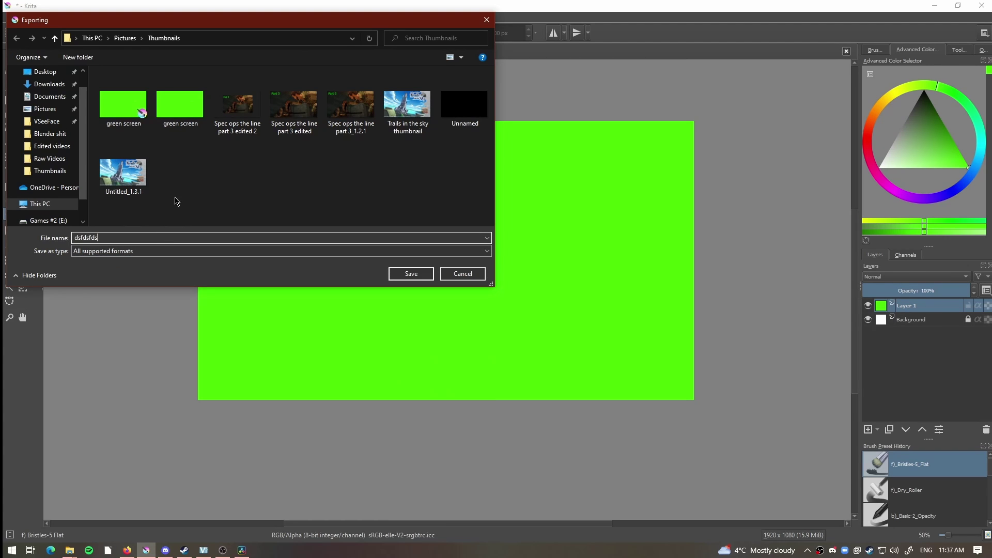
click(159, 251)
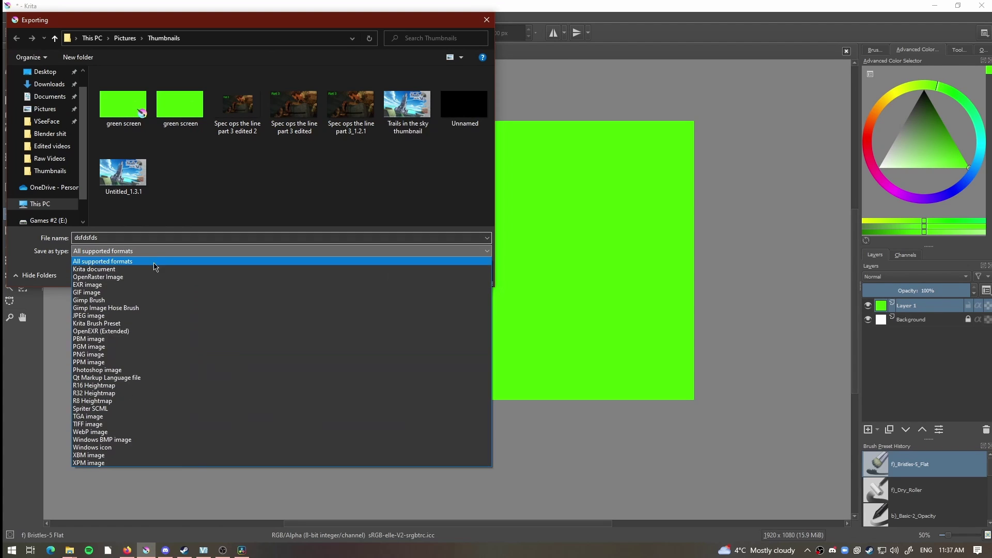
click(150, 357)
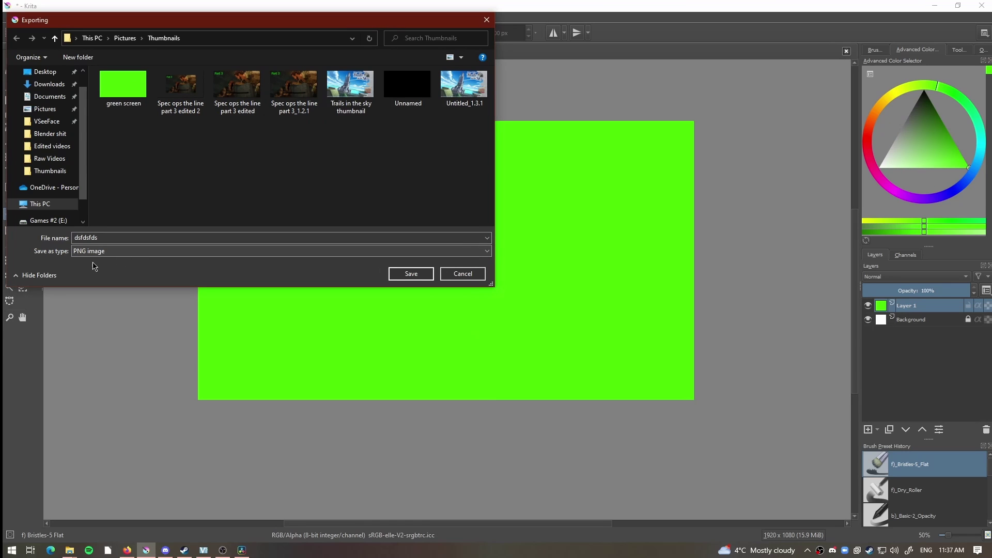
click(465, 274)
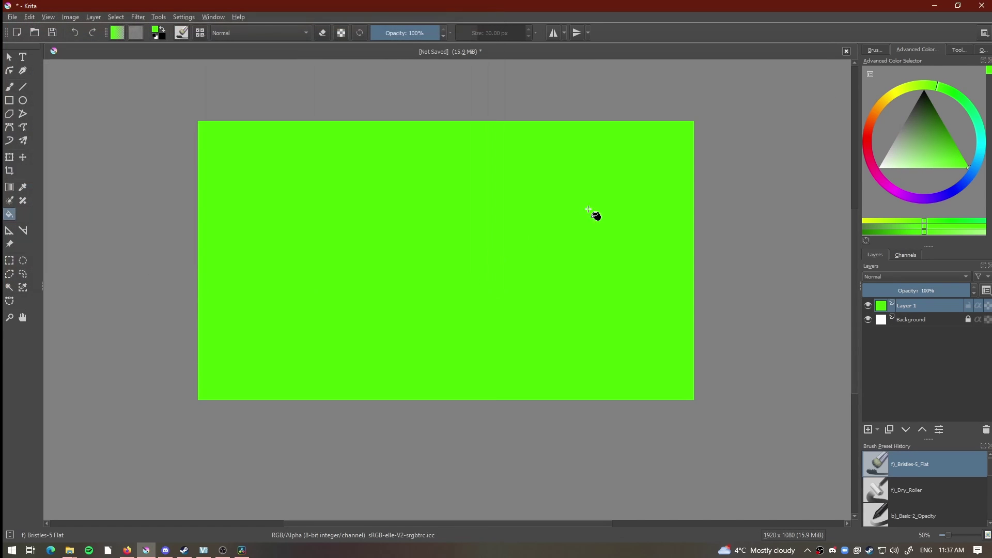
click(981, 6)
Discard the Krita canvas, then add an OBS image source 'Green Screen' using green screen.png from Pictures.
click(508, 286)
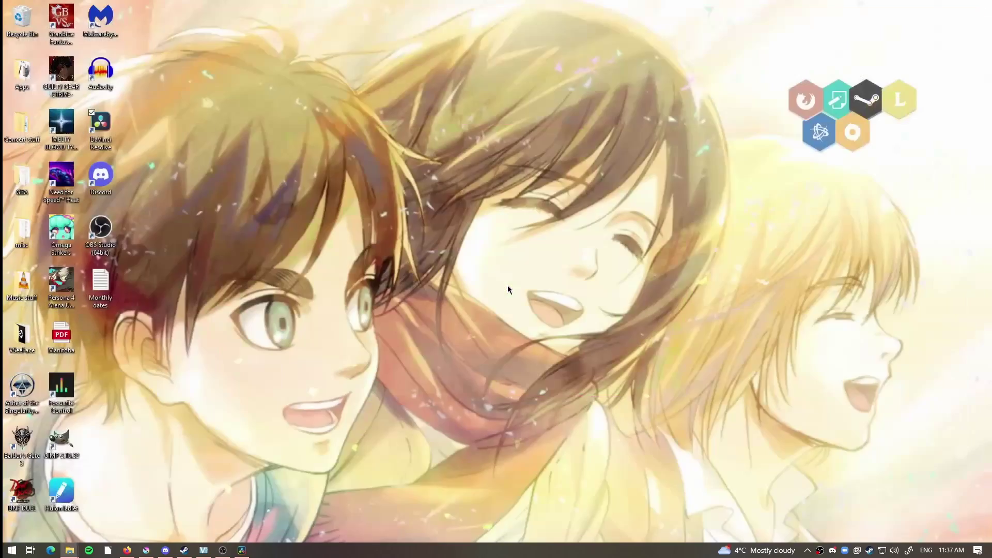
click(222, 550)
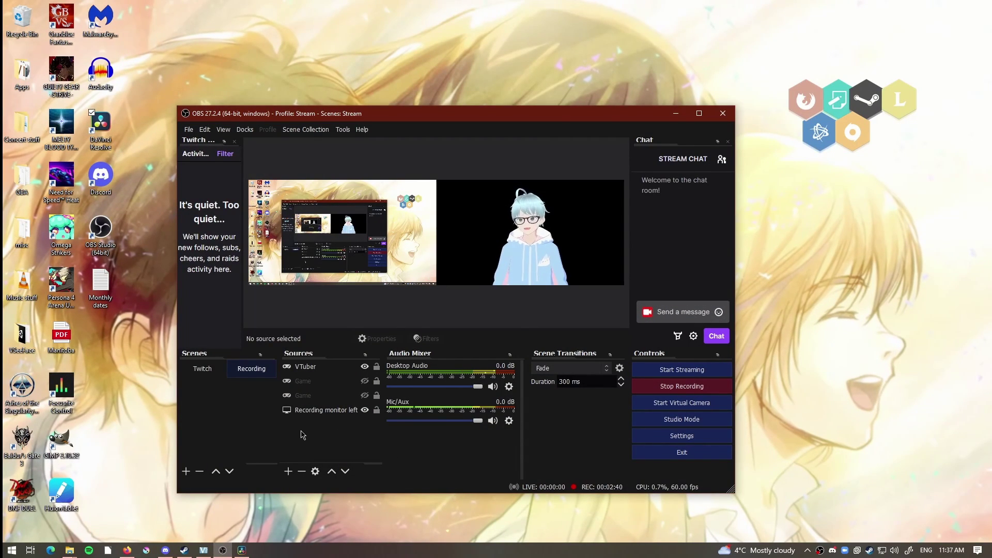
click(287, 471)
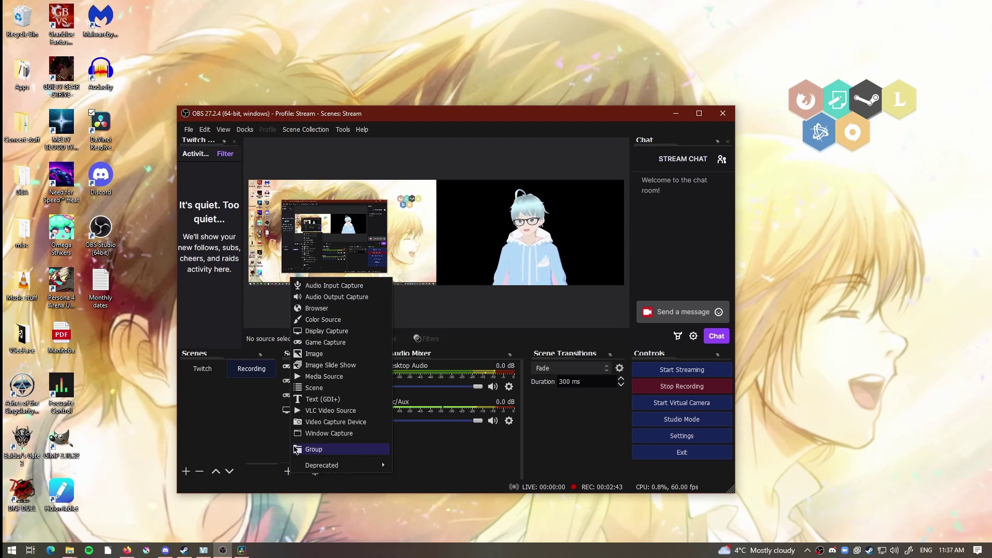
click(314, 354)
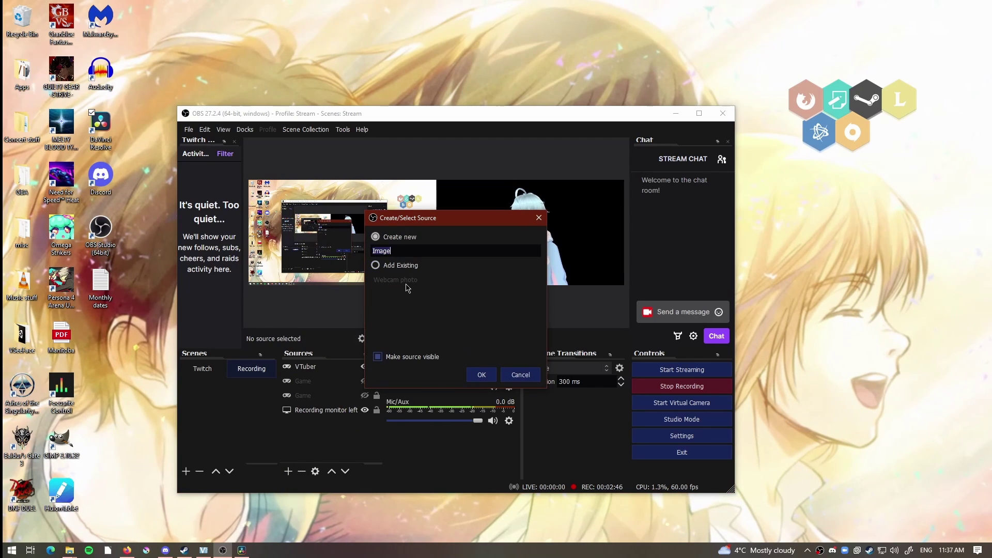
text(G)
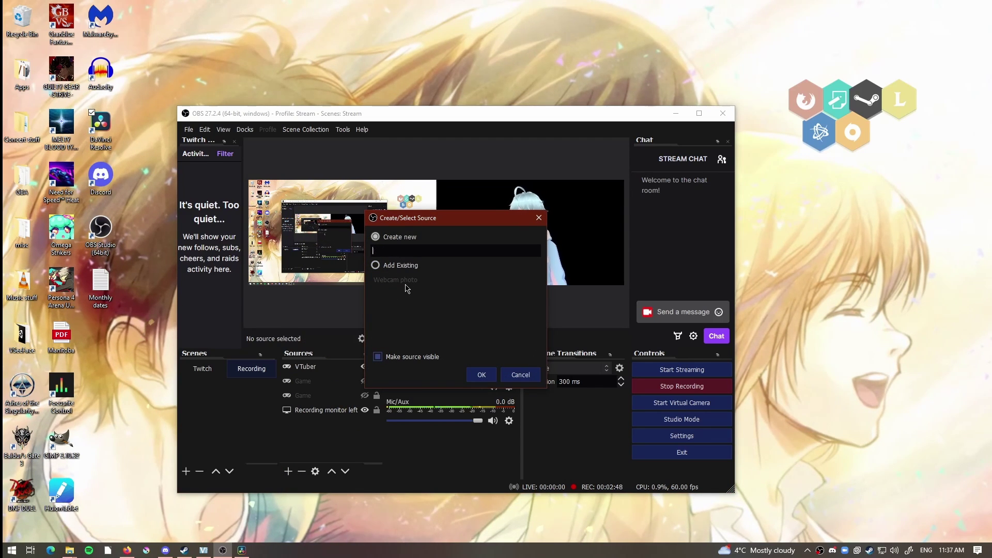
text(reen Screen)
key(Return)
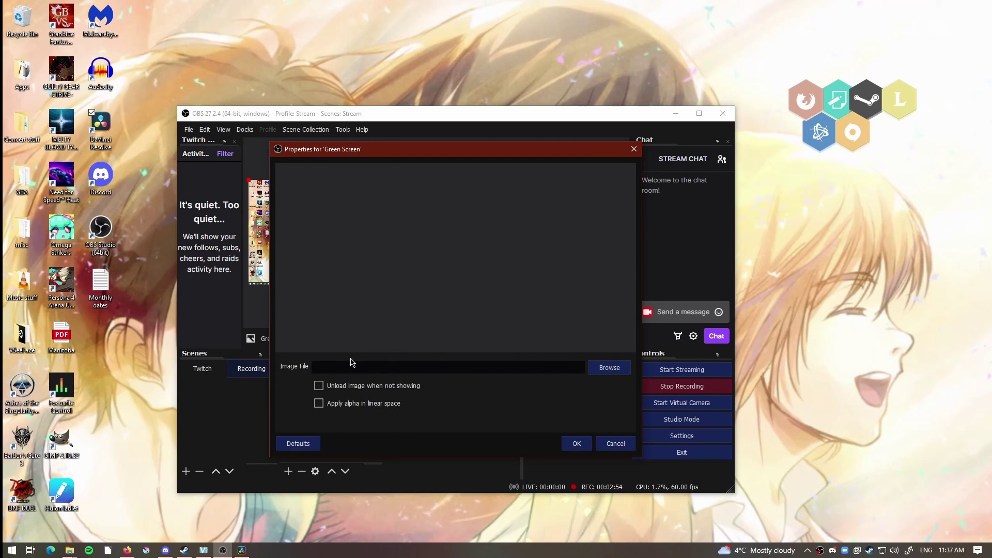
click(614, 367)
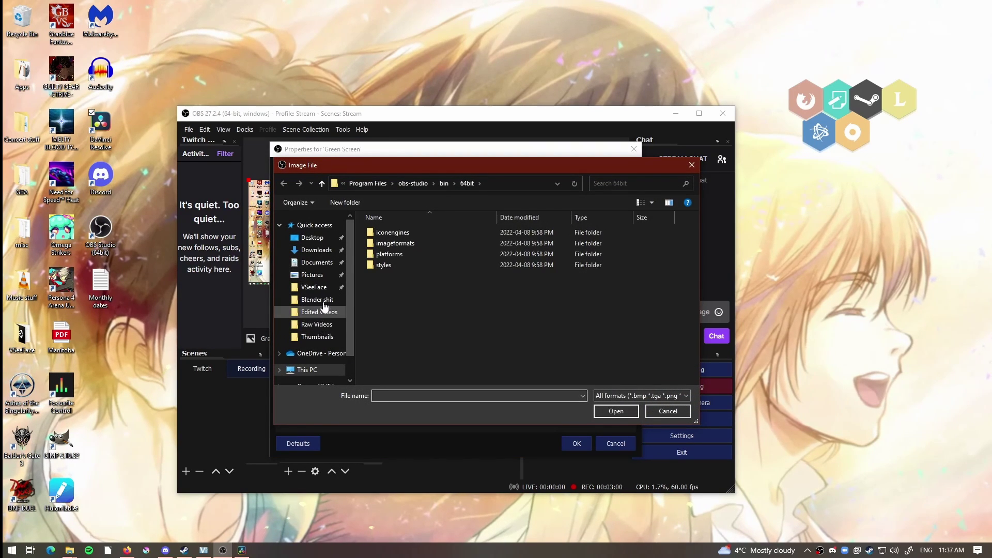
click(312, 275)
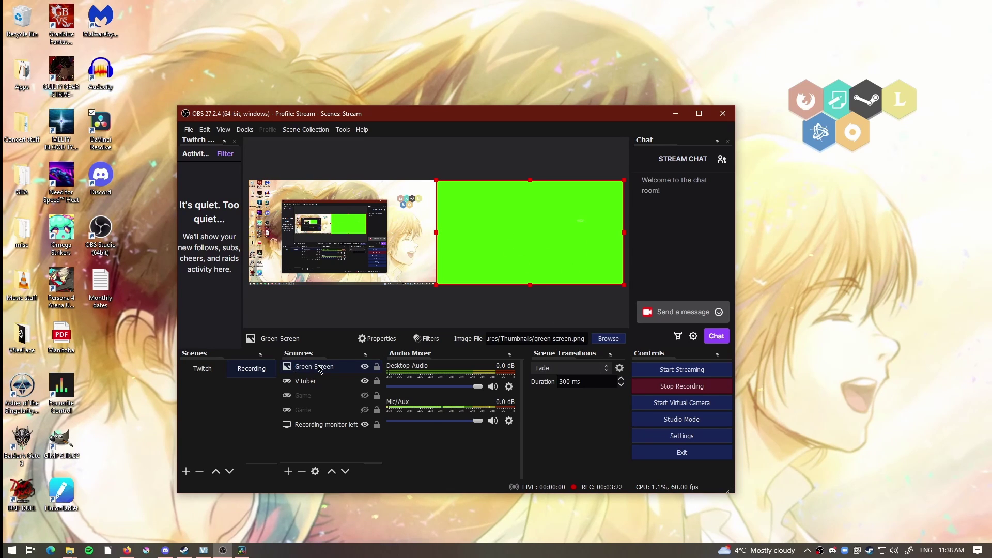
Move the Green Screen source beneath the VTuber source in the Sources list.
drag(314, 368, 316, 380)
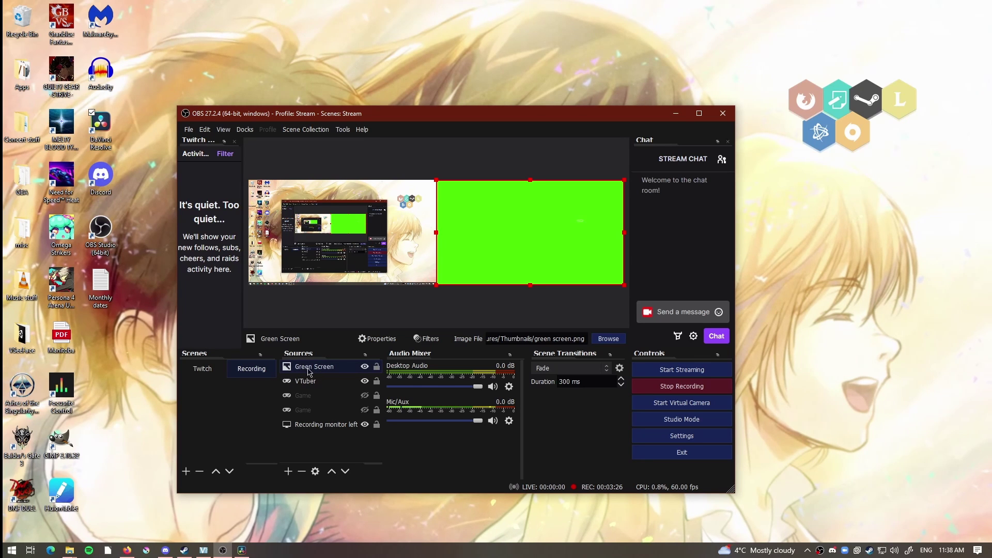
drag(315, 372, 314, 383)
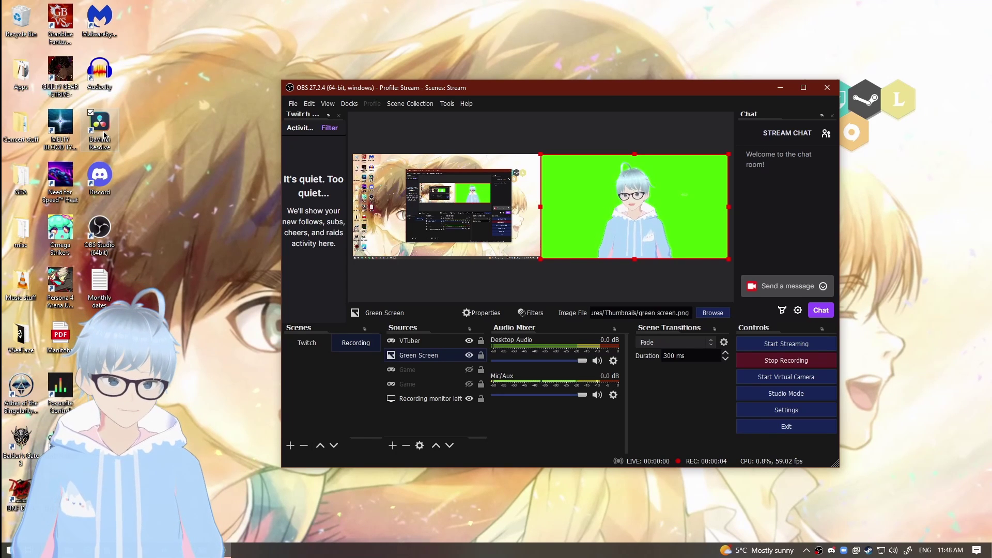
Launch DaVinci Resolve, minimize OBS, and open Untitled Project from the Project Manager.
double_click(105, 136)
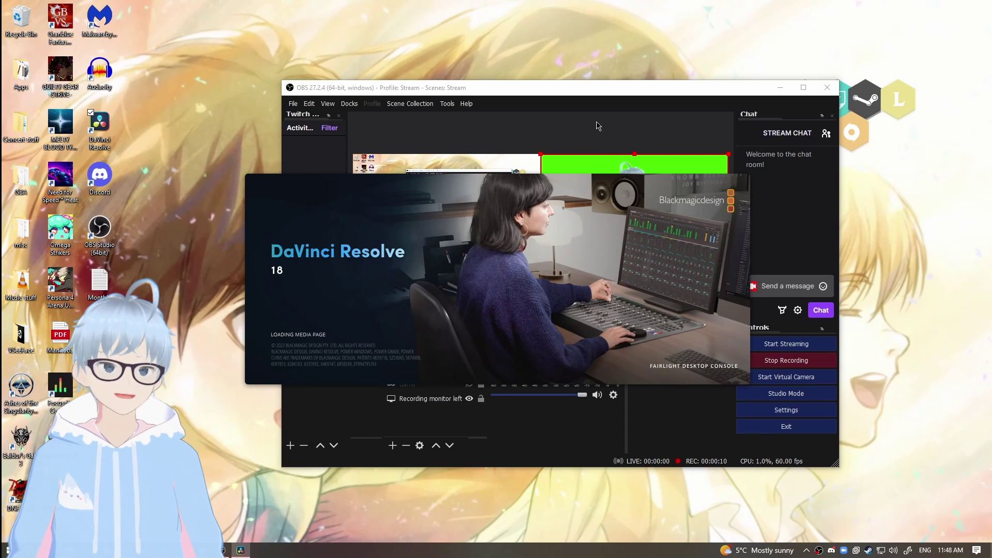
click(591, 96)
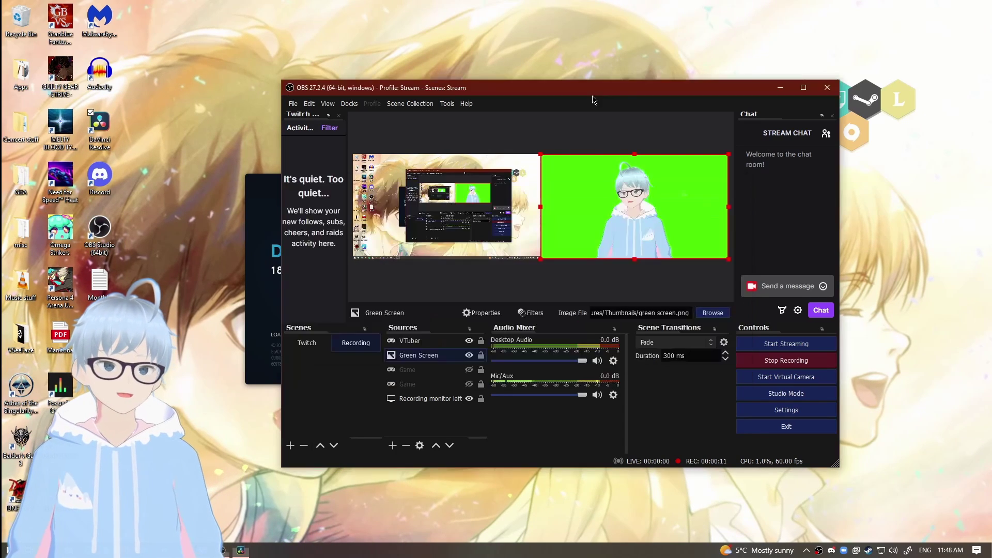
click(780, 87)
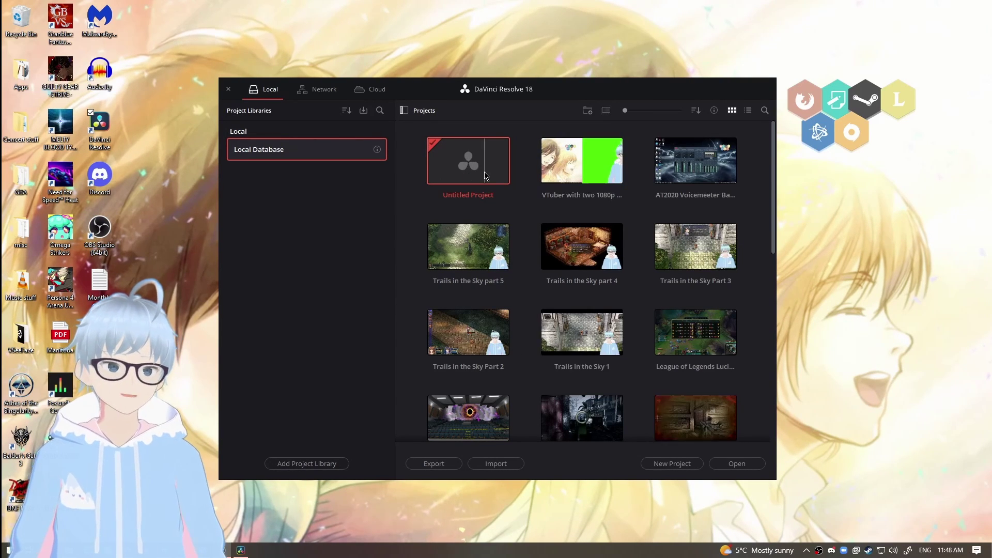
double_click(468, 170)
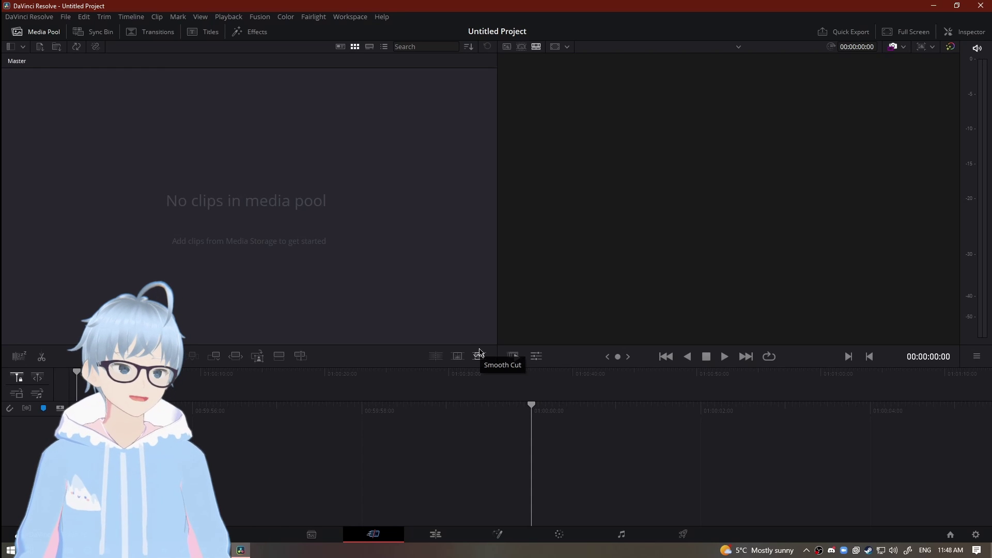
click(67, 16)
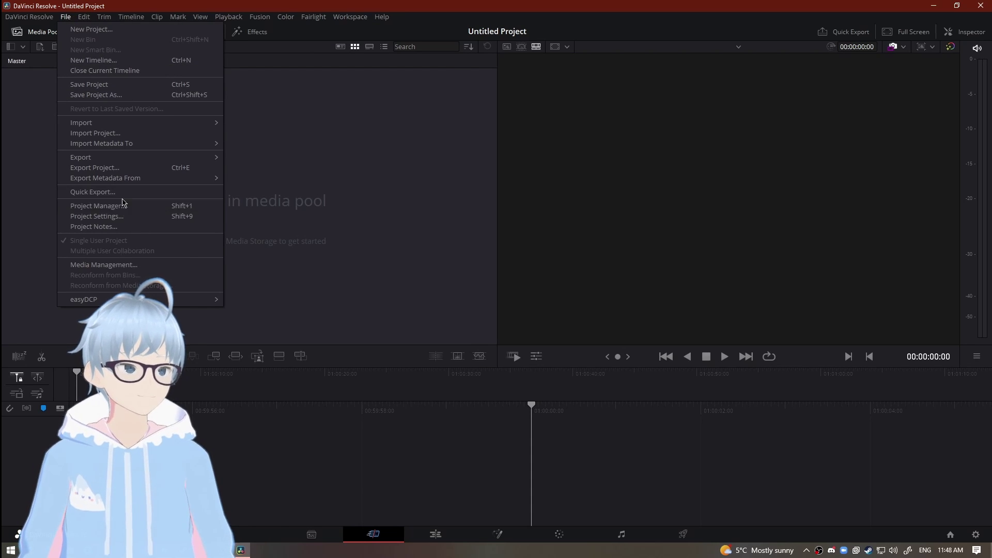
click(143, 217)
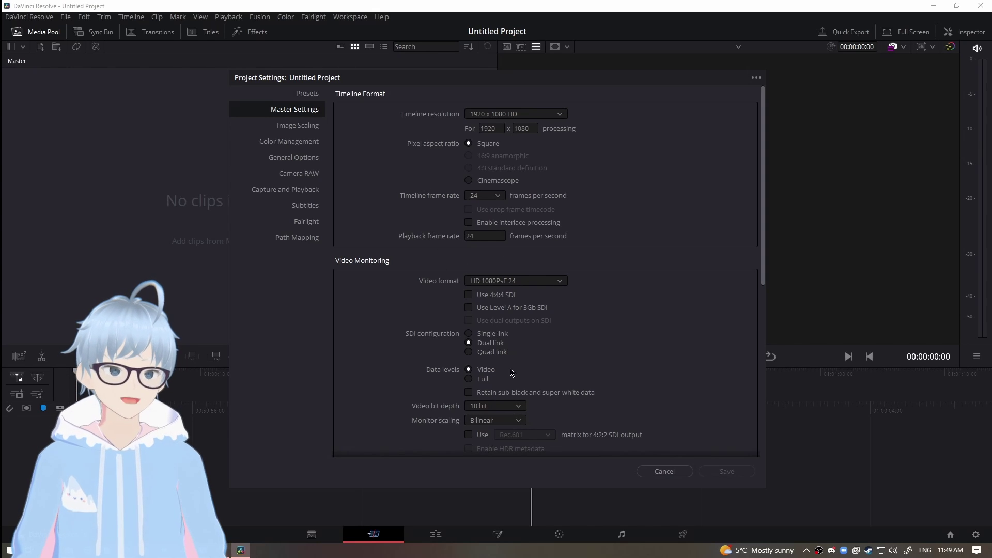
click(683, 473)
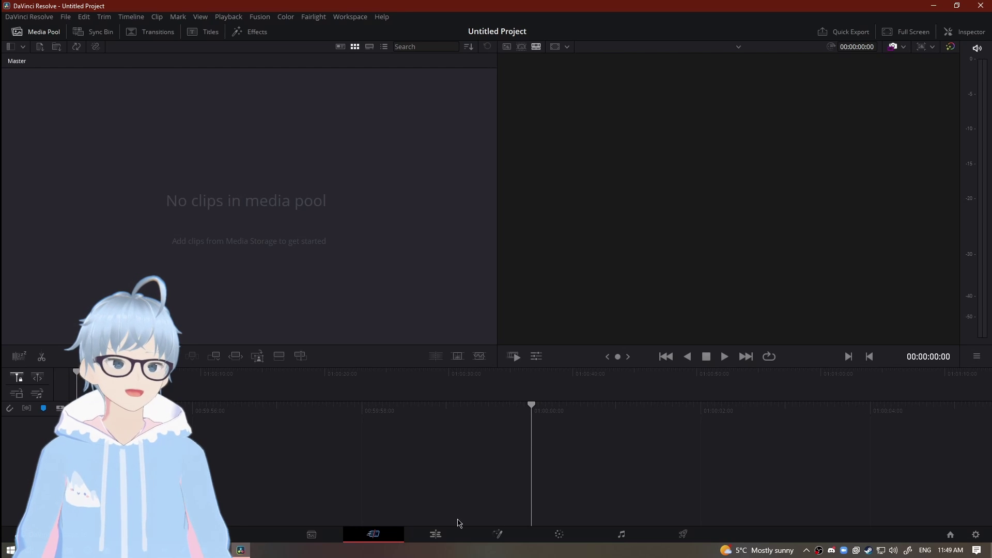
click(436, 535)
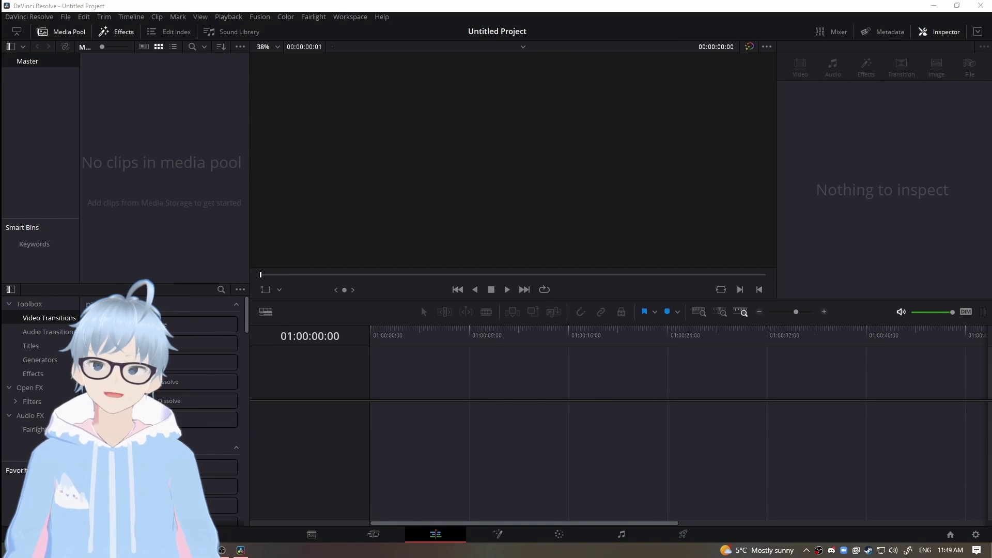
drag(775, 258, 176, 150)
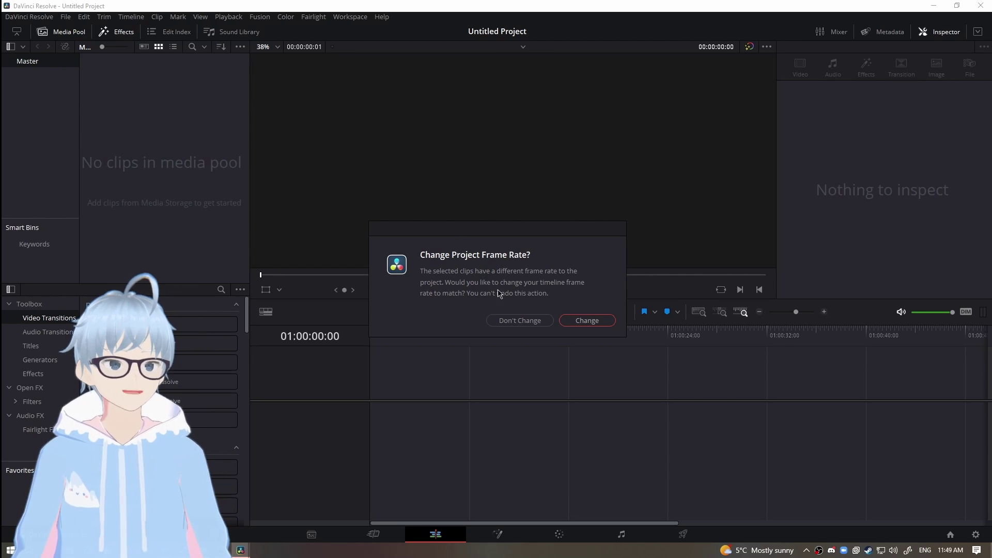
click(520, 321)
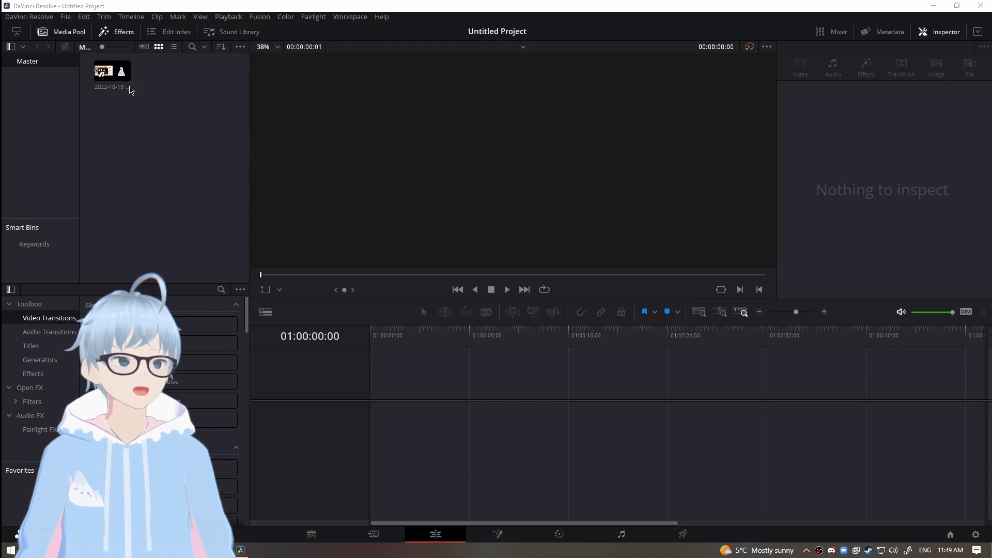
Place the recording on a new timeline and select its Video 1 clip.
click(111, 78)
drag(109, 78, 372, 397)
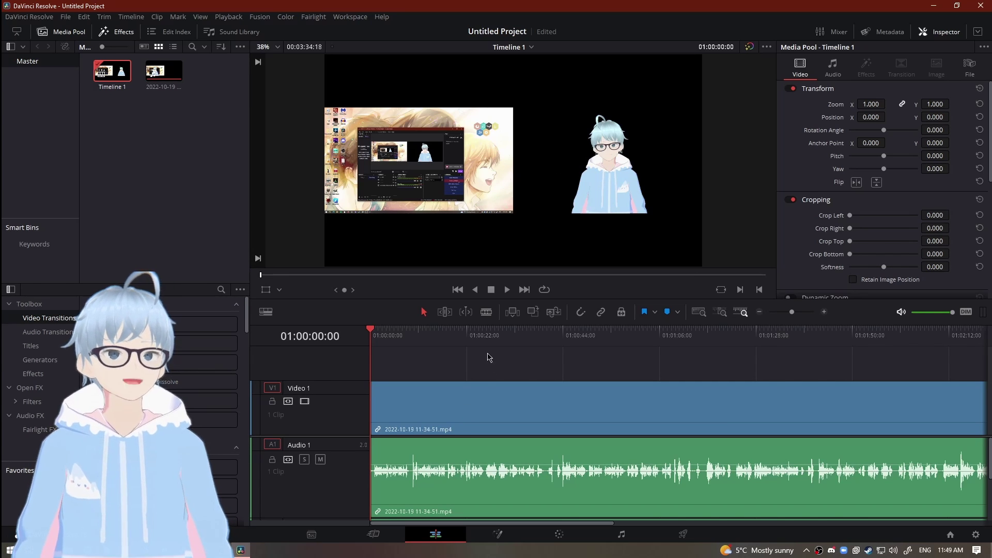
click(471, 412)
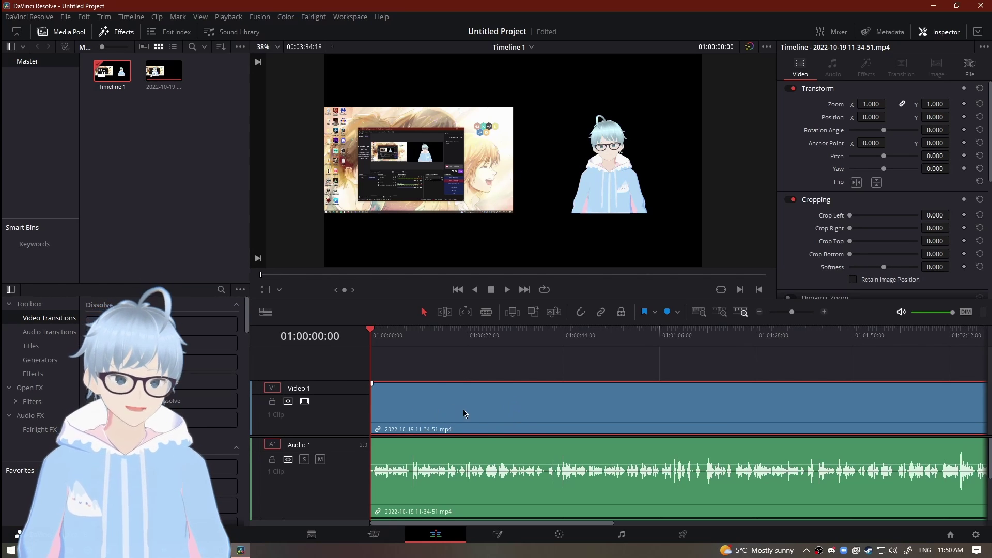
Copy the Video 1 clip, move it up to Video 2, and paste the copy onto Video 1.
right_click(541, 409)
click(584, 150)
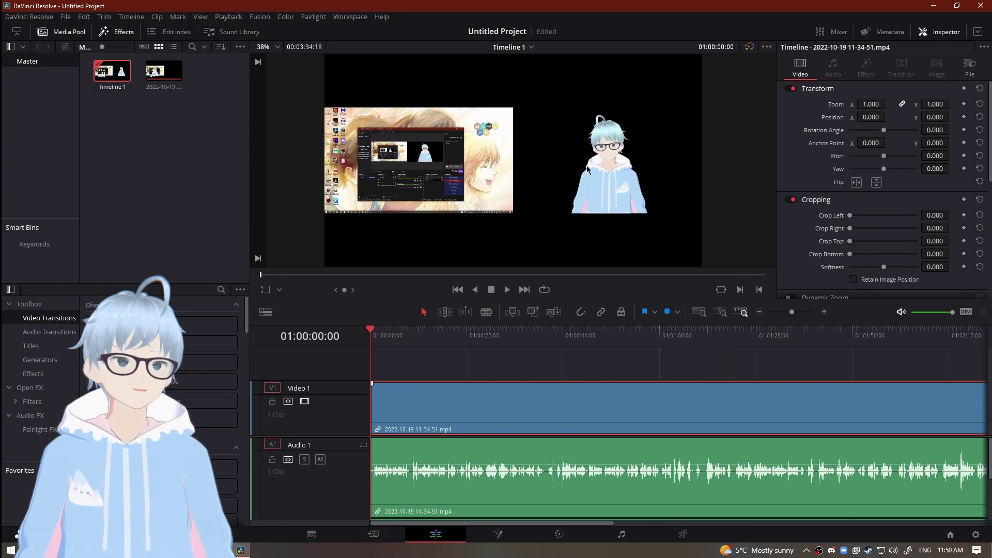
drag(505, 413, 505, 374)
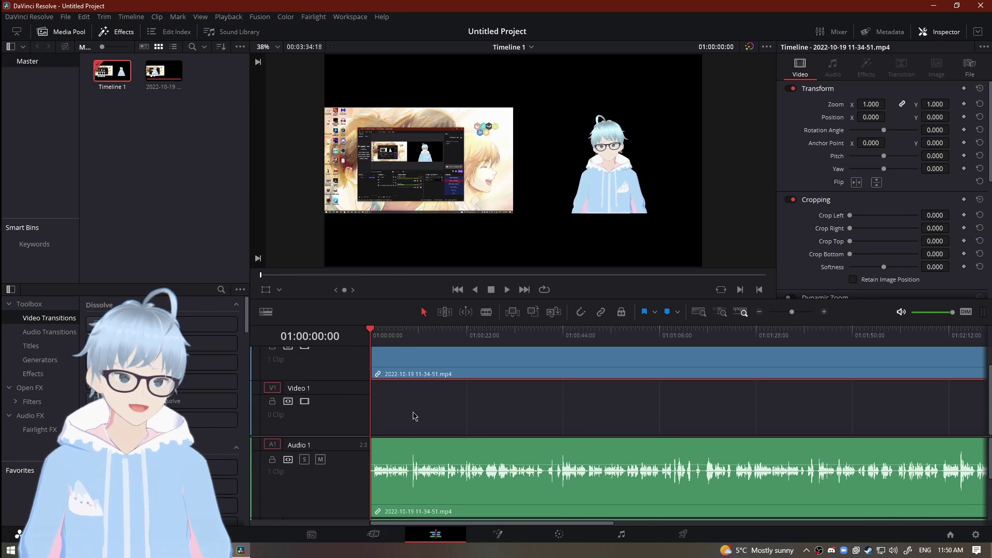
right_click(423, 411)
click(439, 412)
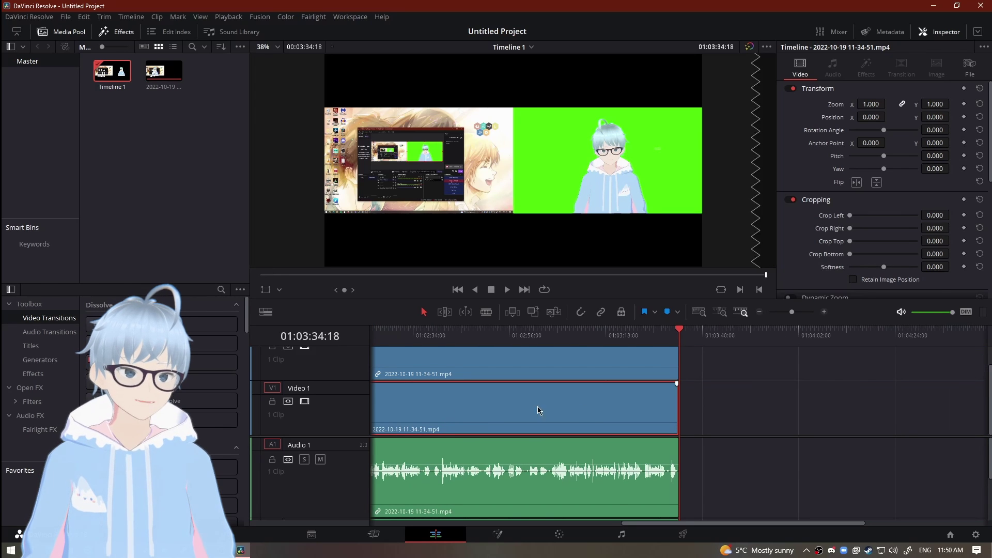
Return the playhead to the timeline start and select the Video 2 and Video 1 clips.
drag(731, 523, 540, 514)
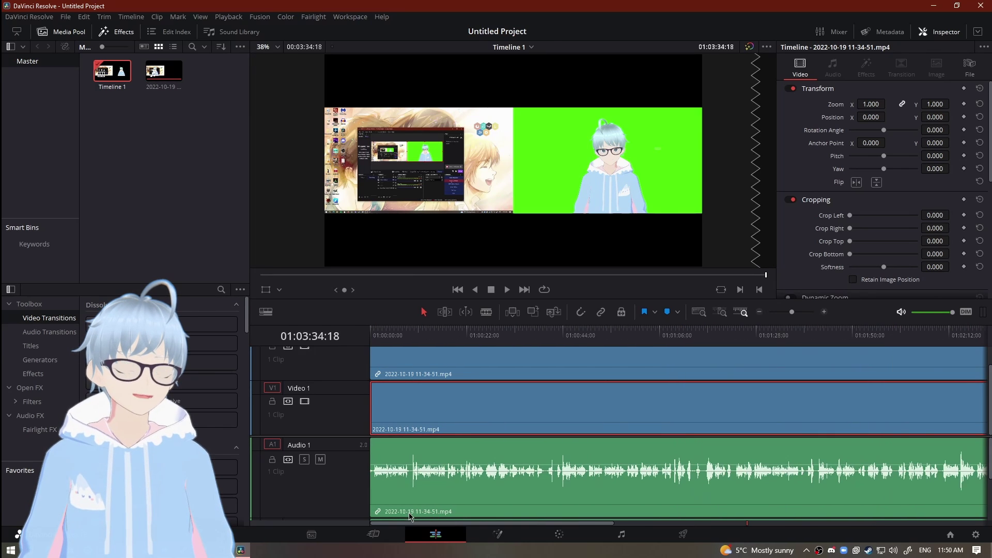
scroll(423, 465, up, 1)
scroll(455, 375, down, 1)
scroll(452, 376, up, 1)
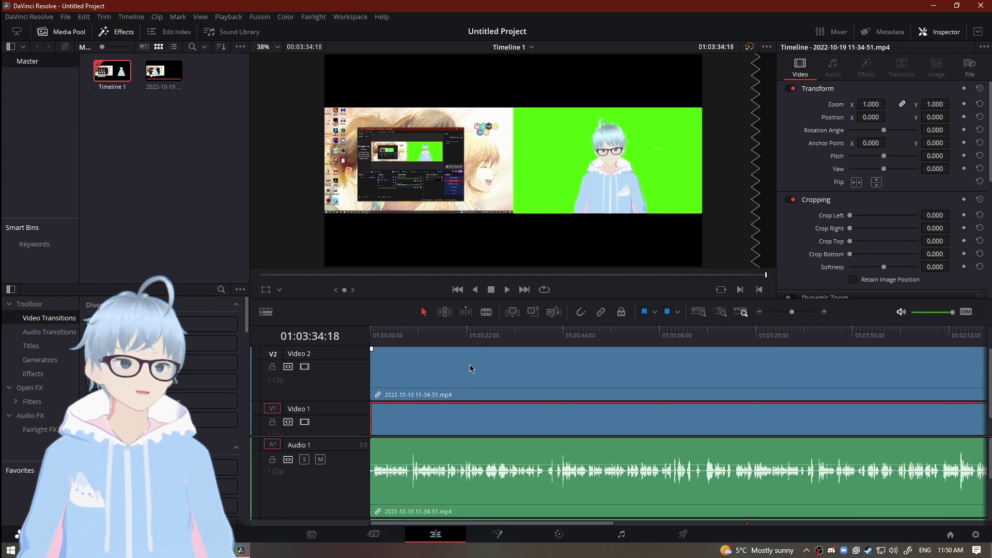
click(457, 290)
click(473, 381)
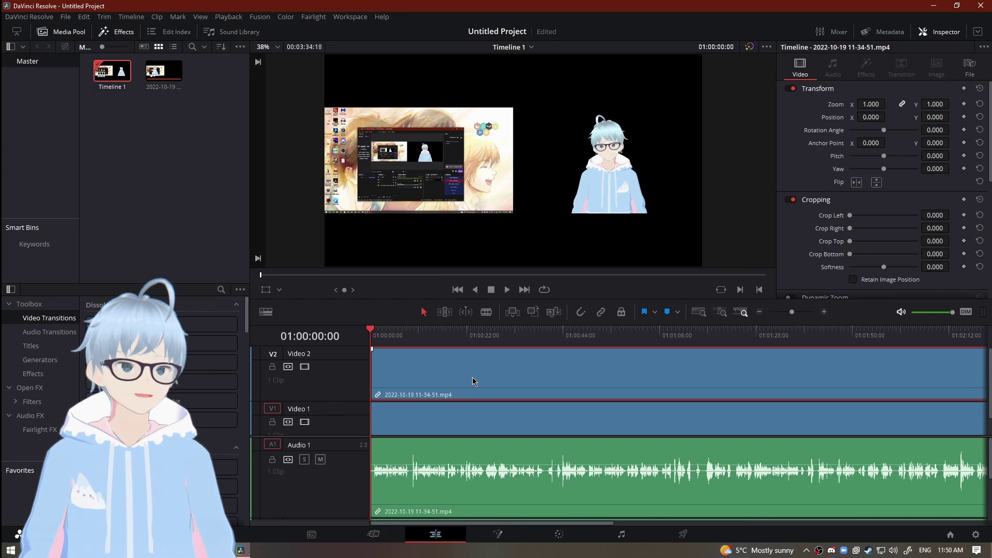
click(461, 414)
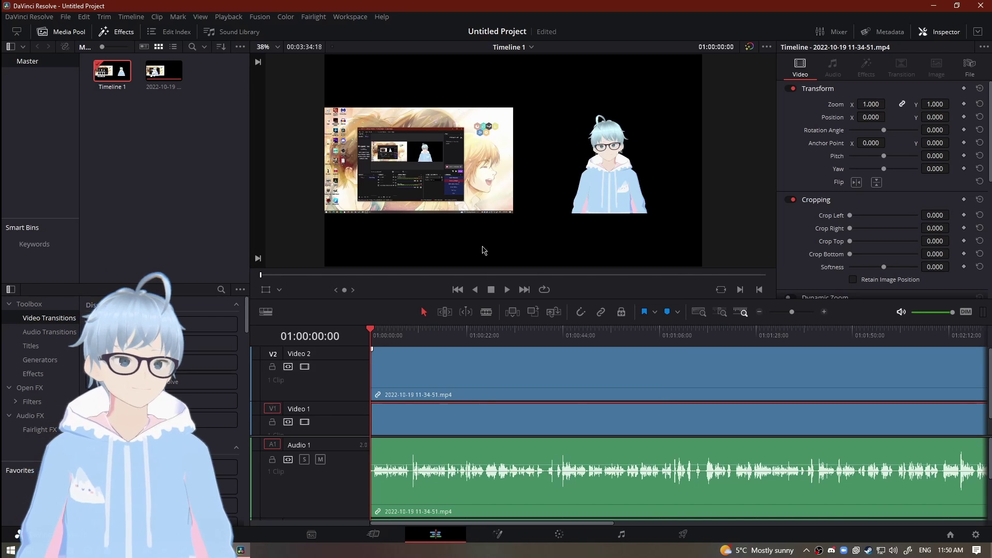
Disable the Video 2 track and close the Mixer and Metadata panels.
click(304, 367)
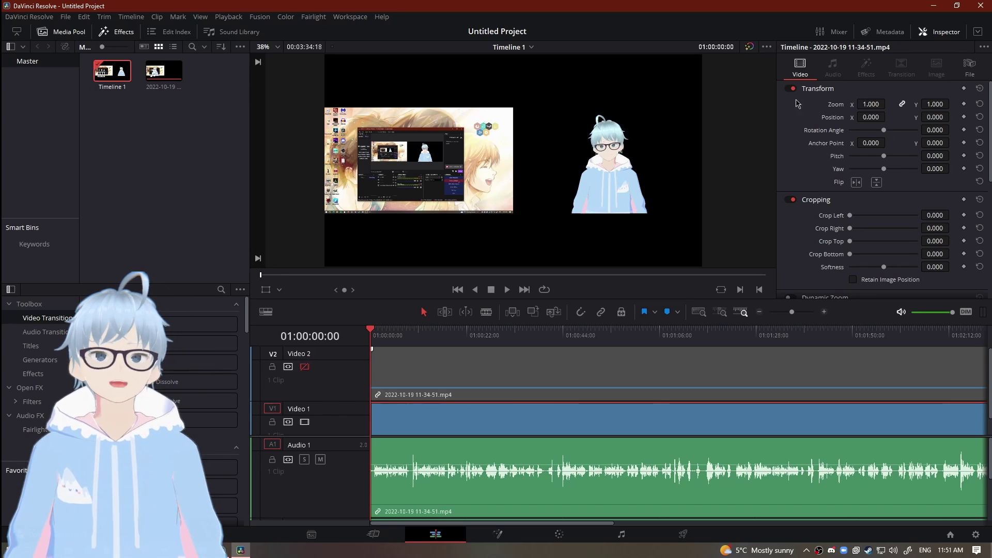
click(938, 34)
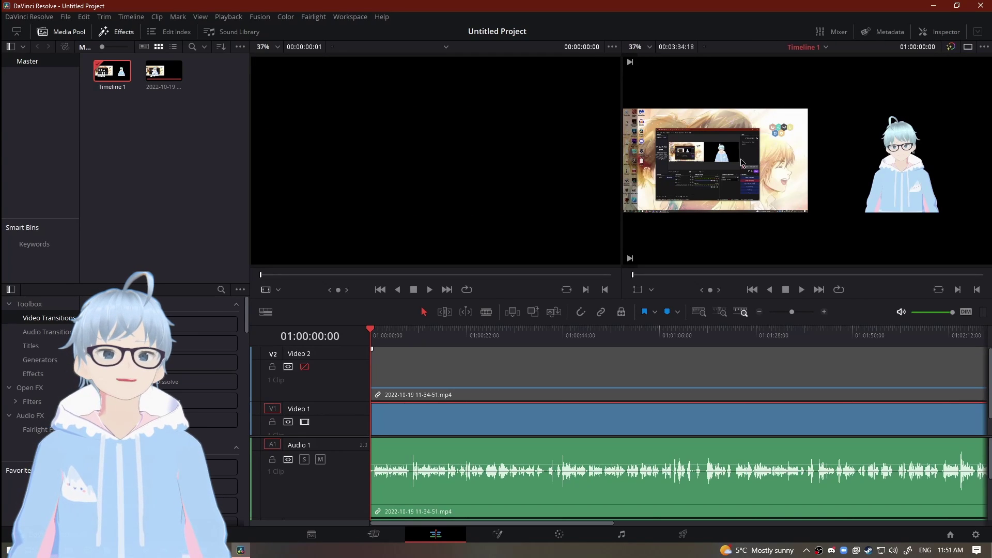
click(838, 32)
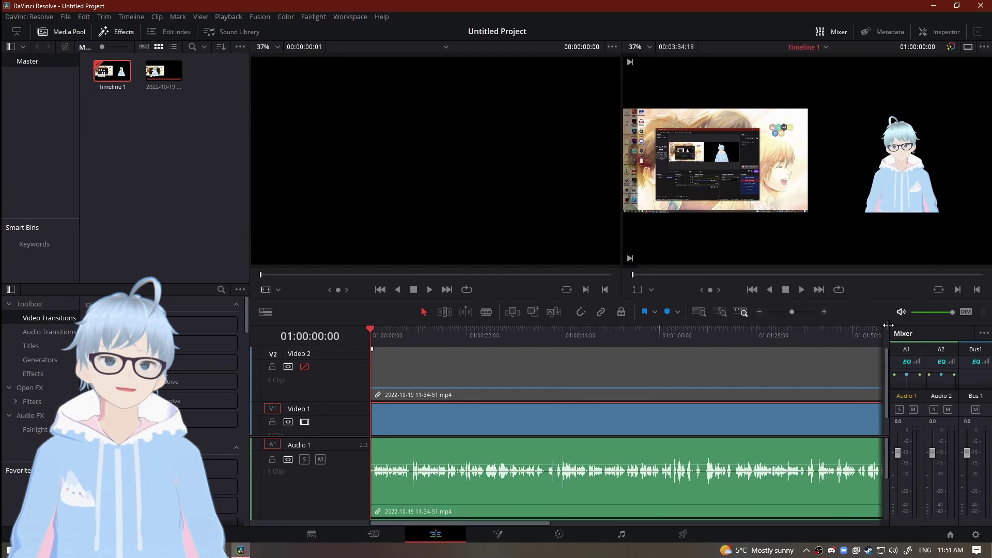
click(836, 32)
click(882, 34)
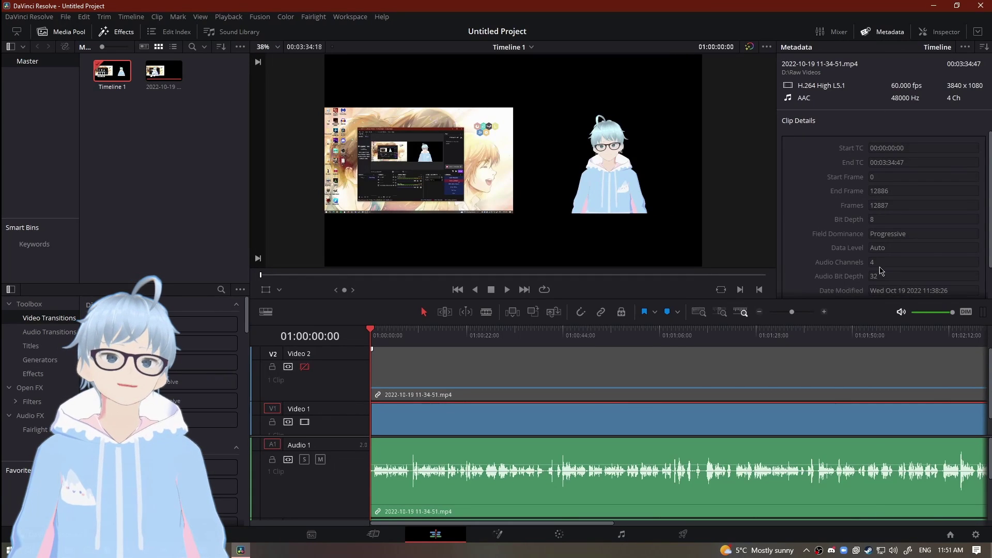
click(884, 32)
Open the Inspector, glance at the File tab, and return to the Video tab.
click(939, 33)
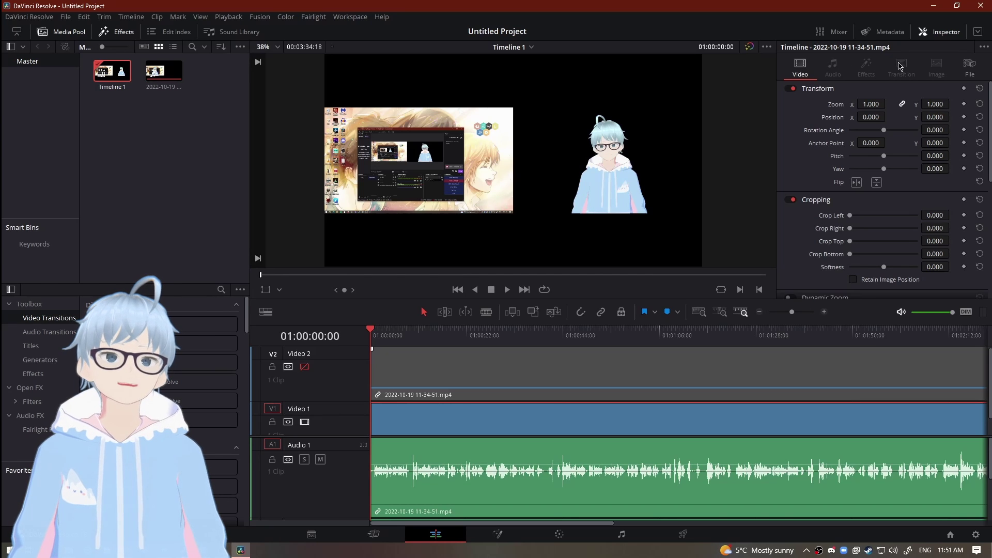
click(969, 67)
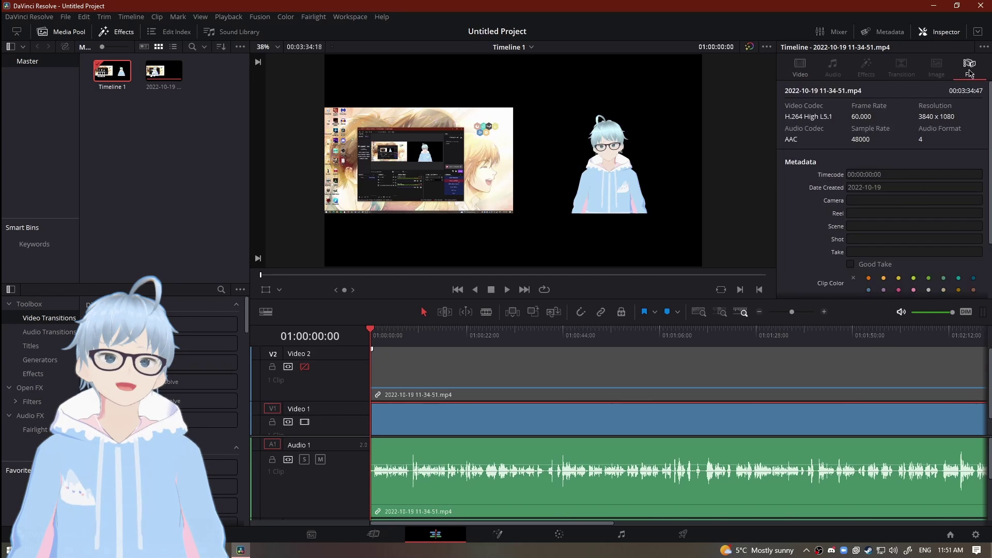
click(800, 72)
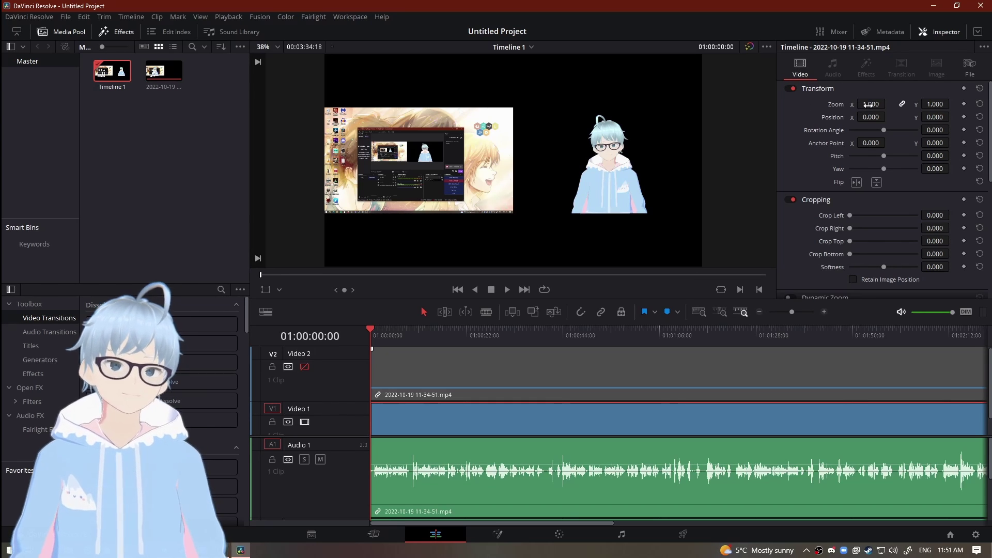
Set the desktop clip's linked Zoom to 2.000 and shift its Position X toward 962.
click(902, 106)
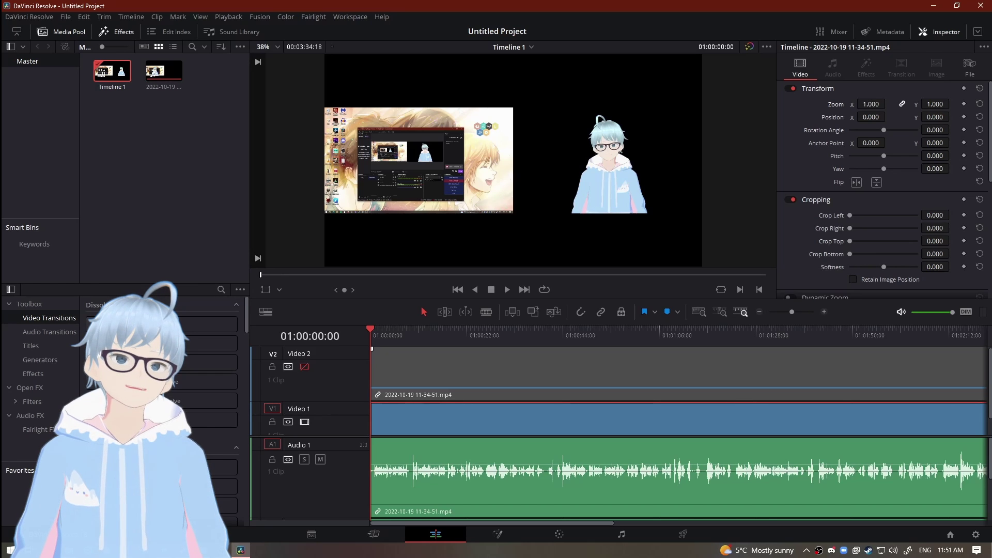
drag(871, 104, 888, 104)
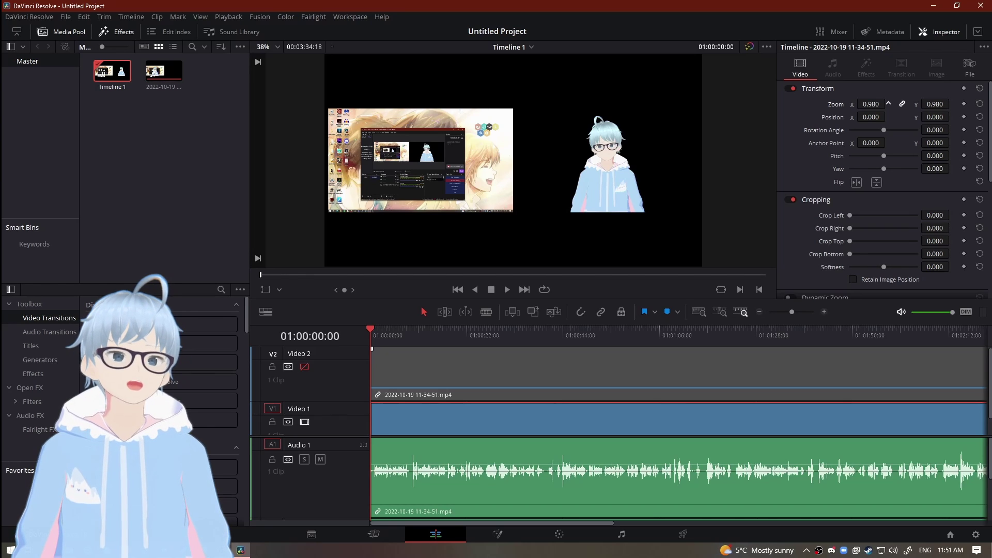
drag(888, 104, 915, 104)
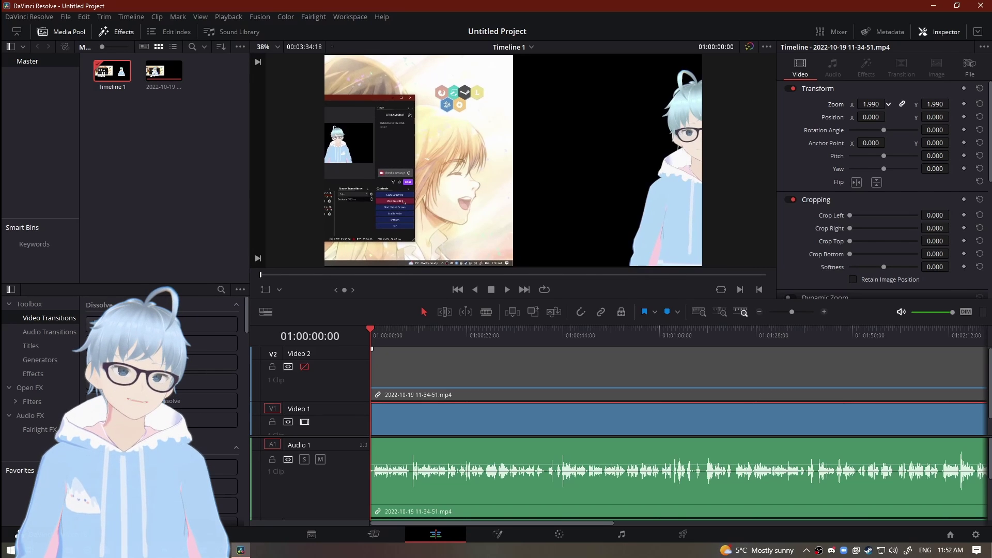
drag(875, 104, 871, 104)
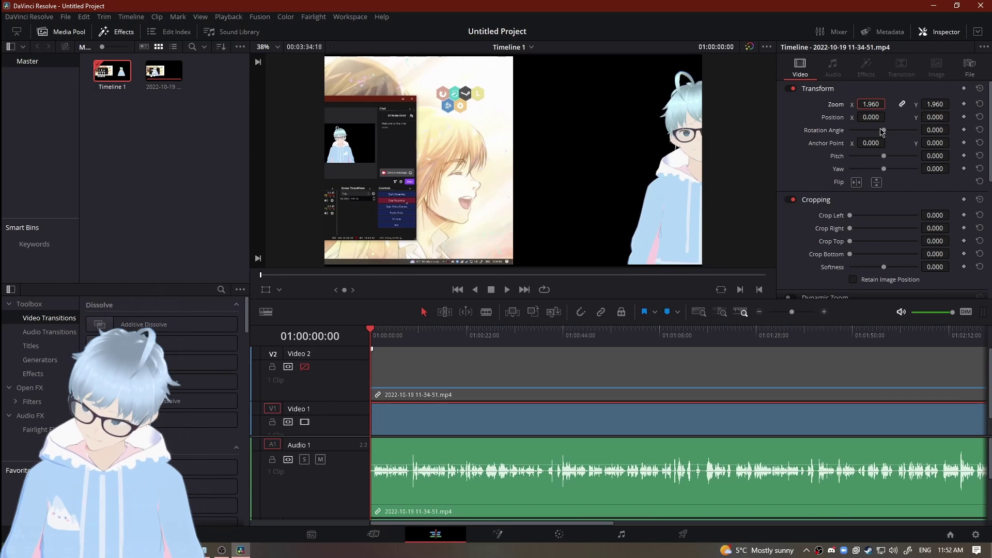
text(2.)
key(Return)
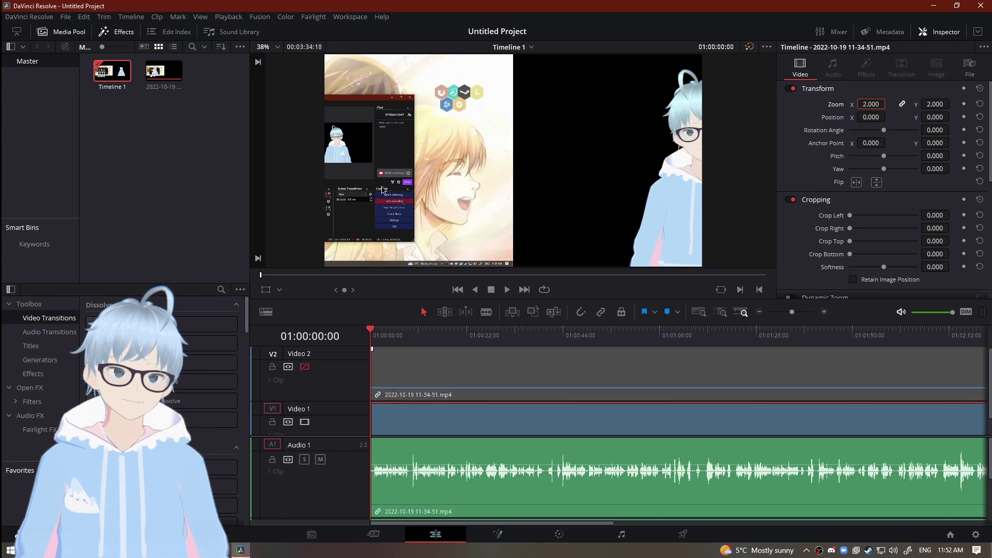
drag(864, 118, 889, 117)
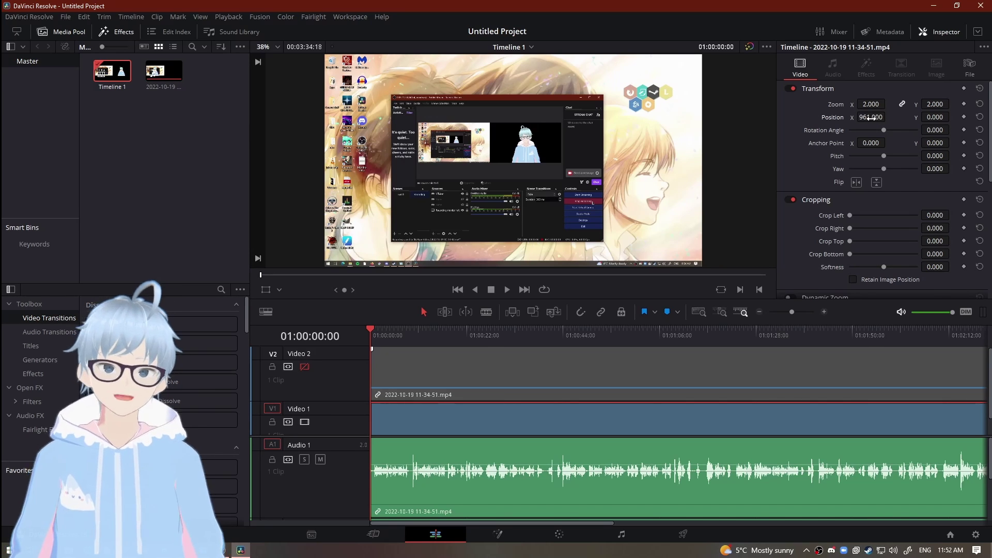
Fine-tune the desktop clip's Position X to 962 and move the playhead into the recording.
drag(871, 118, 888, 115)
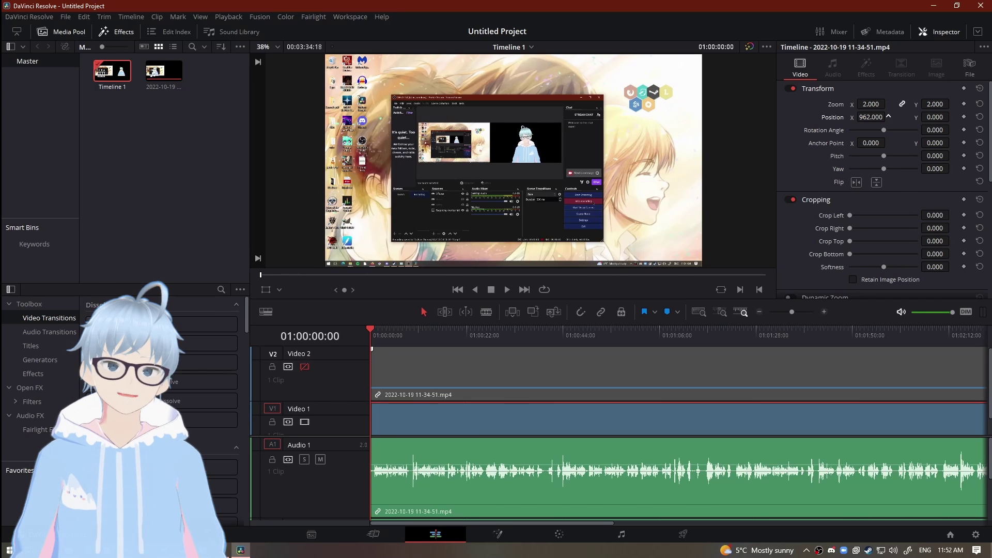
click(305, 367)
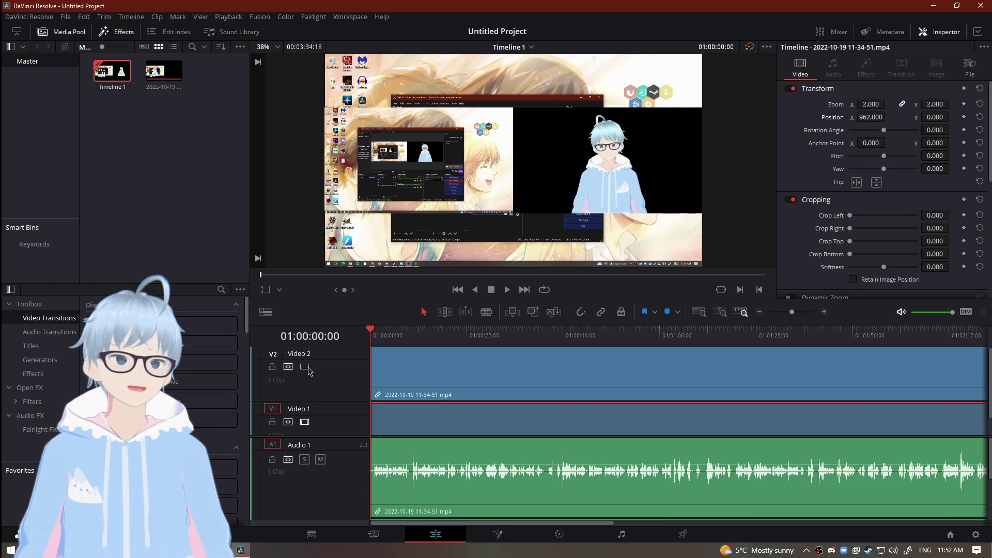
click(305, 367)
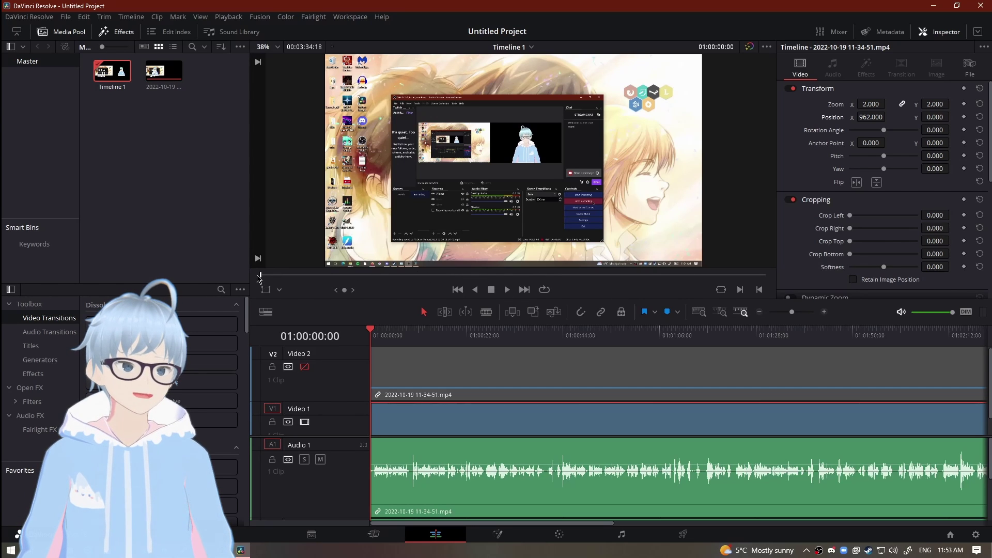
drag(261, 276, 757, 283)
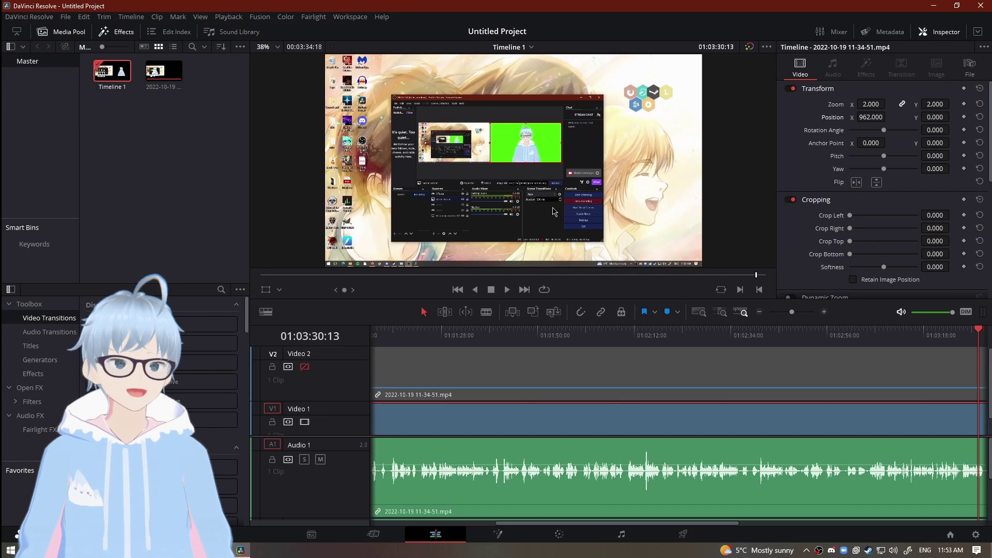
Re-enable Video 2, split its clip at the playhead and disable the long part.
double_click(557, 369)
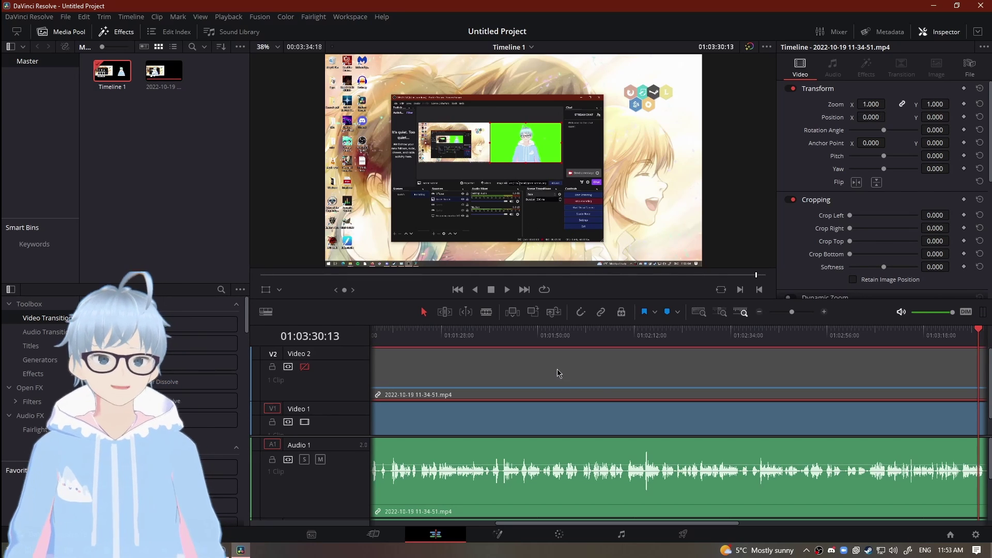
click(304, 366)
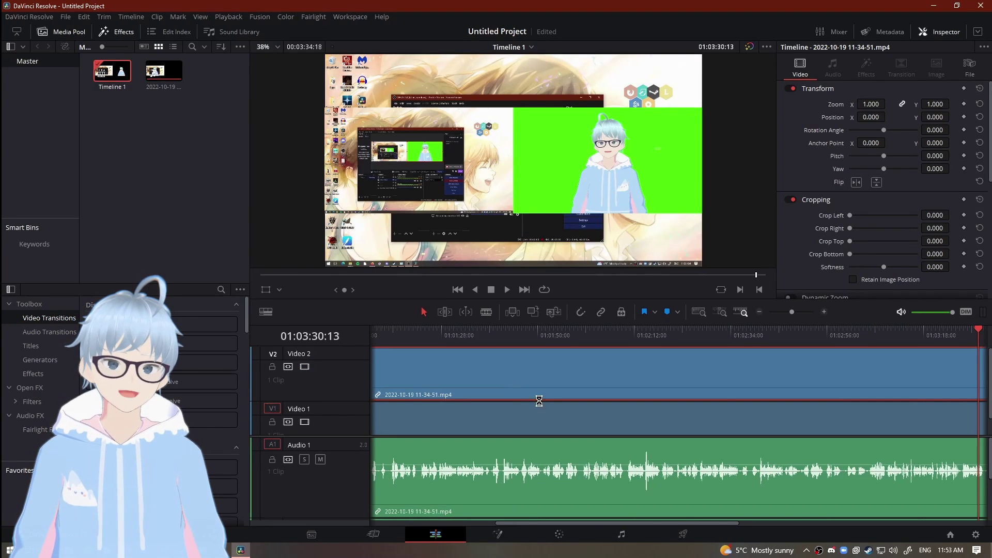
key(ctrl+b)
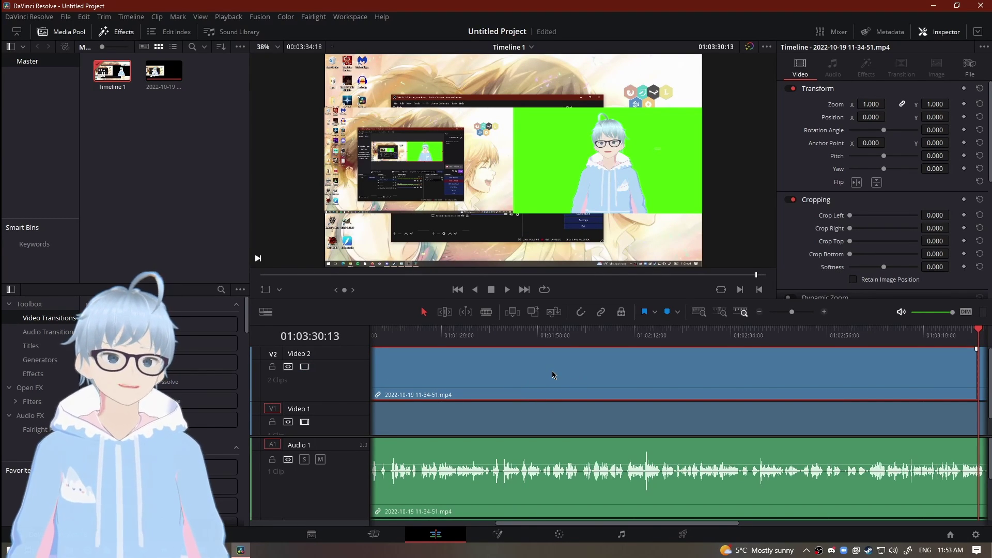
key(d)
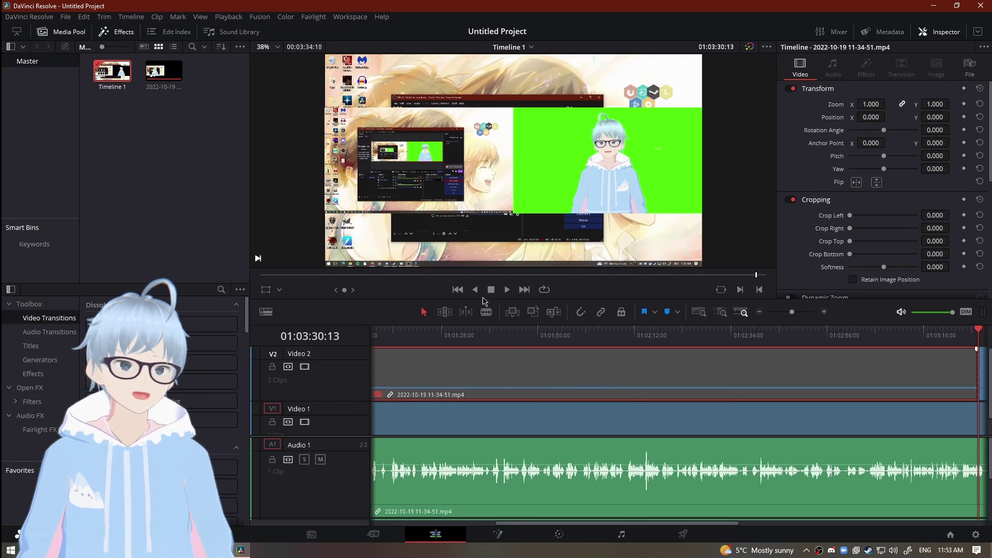
Check the timeline start and end, then hide the Video 1 track.
click(457, 289)
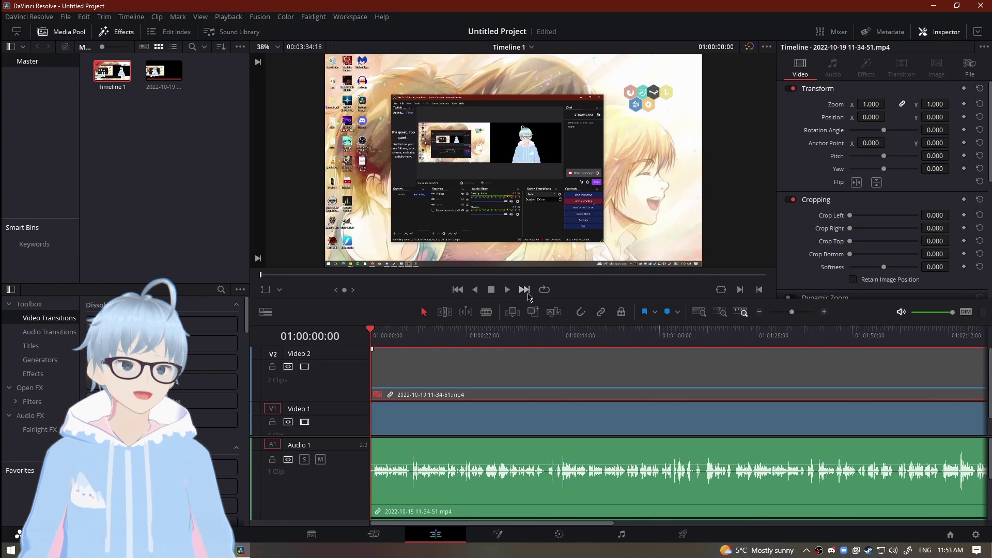
click(524, 289)
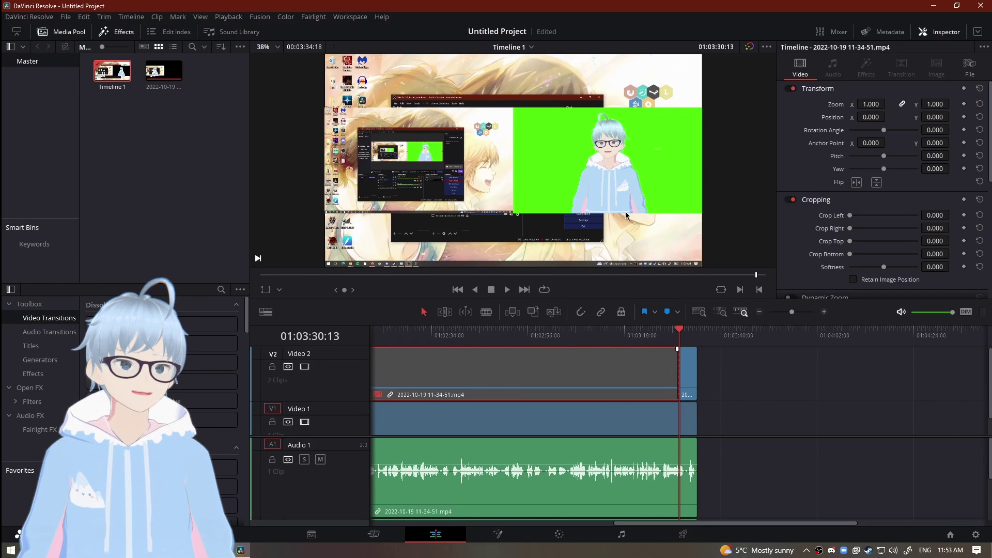
click(483, 427)
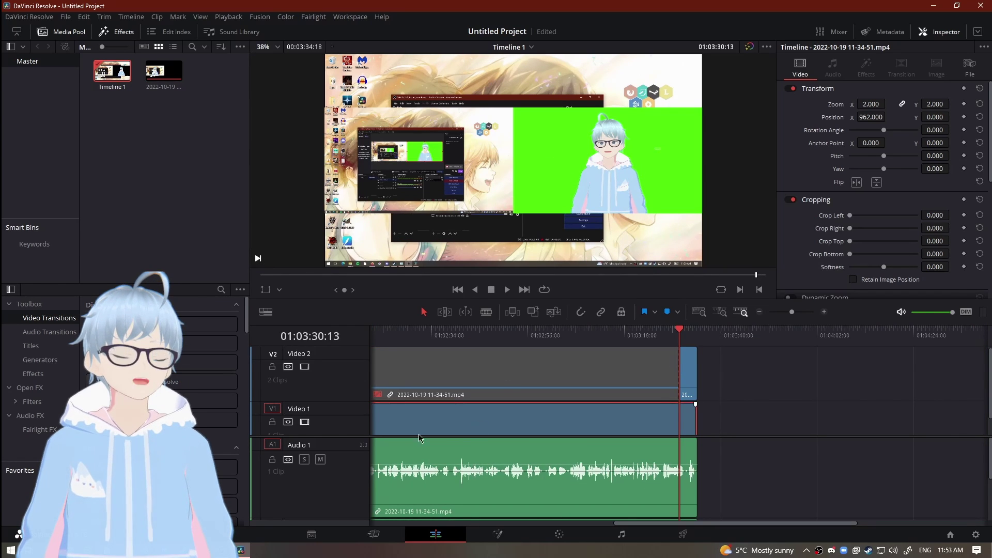
click(304, 422)
Set the short Video 2 clip to zoom 1.980 and Position X -959.
click(443, 368)
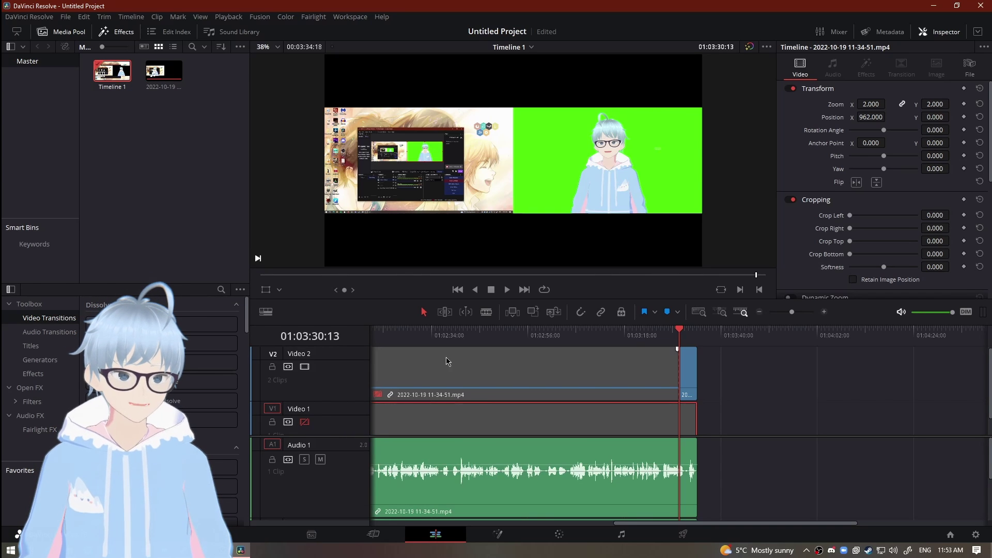
click(690, 370)
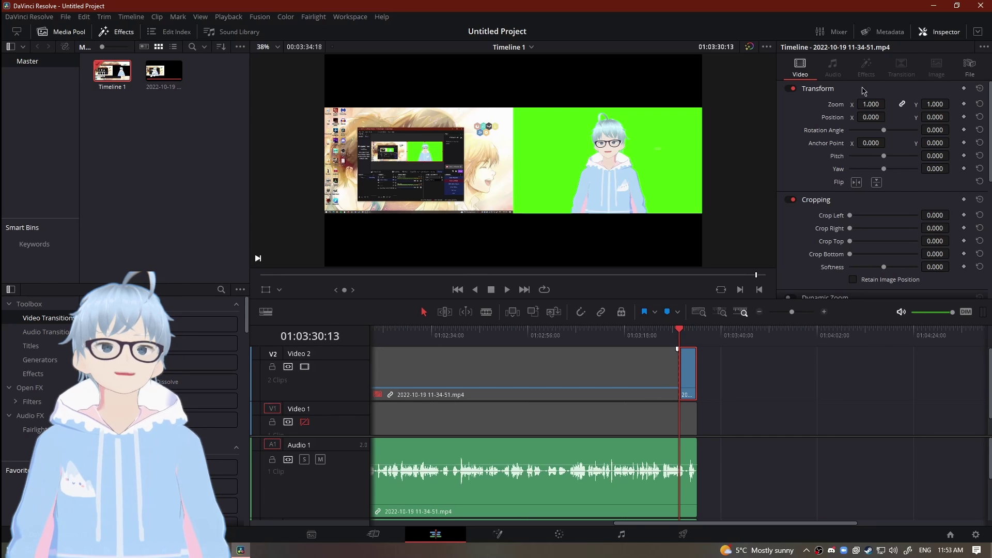
drag(876, 105, 773, 116)
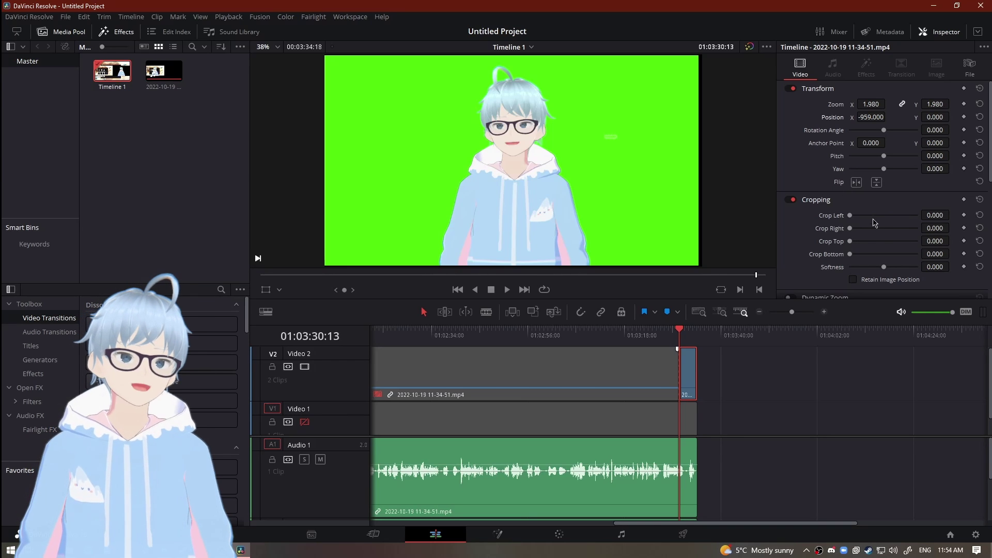
Lower the avatar clip's zoom to 1.940 and crop Left 1187.2, Right 249.2, Top 24.73.
scroll(682, 200, down, 1)
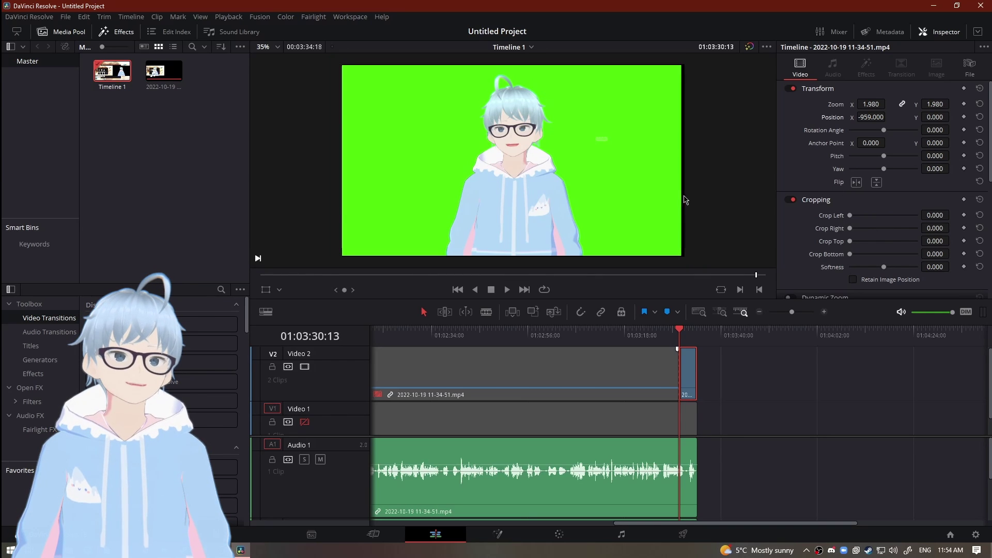
mouse_move(872, 105)
mouse_down()
mouse_move(847, 106)
mouse_move(888, 103)
mouse_move(877, 112)
mouse_up()
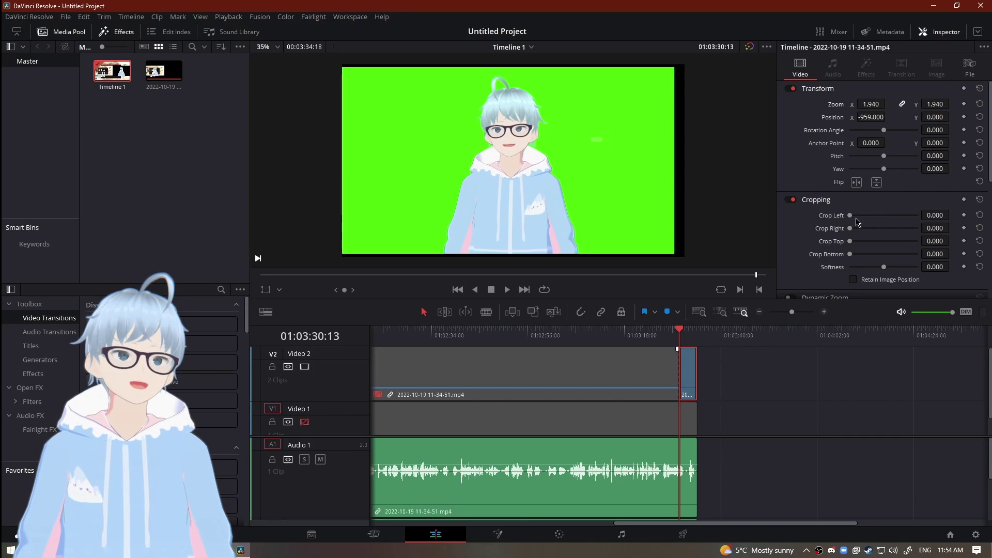
drag(849, 216, 854, 247)
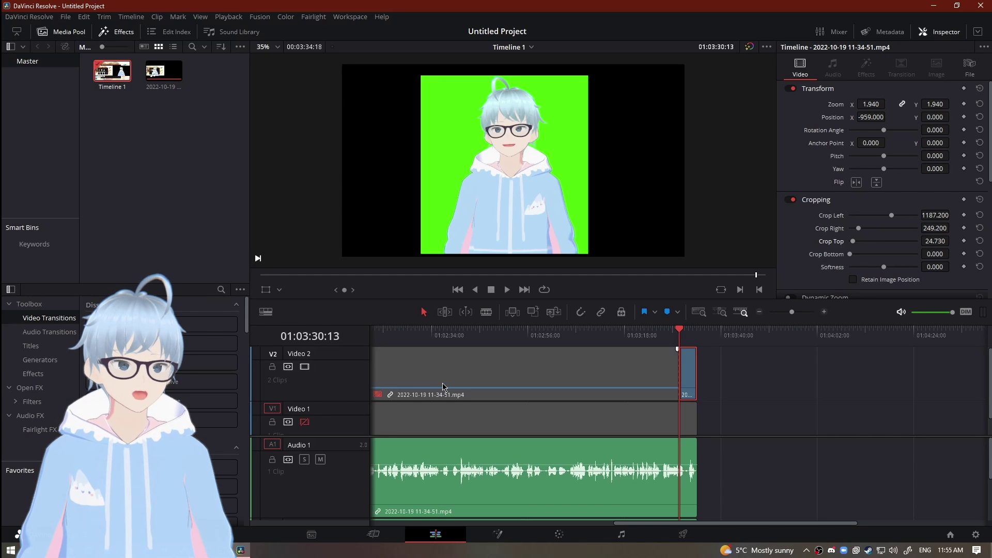
Turn Video 1 back on so the desktop recording shows behind the avatar.
click(304, 366)
click(304, 366)
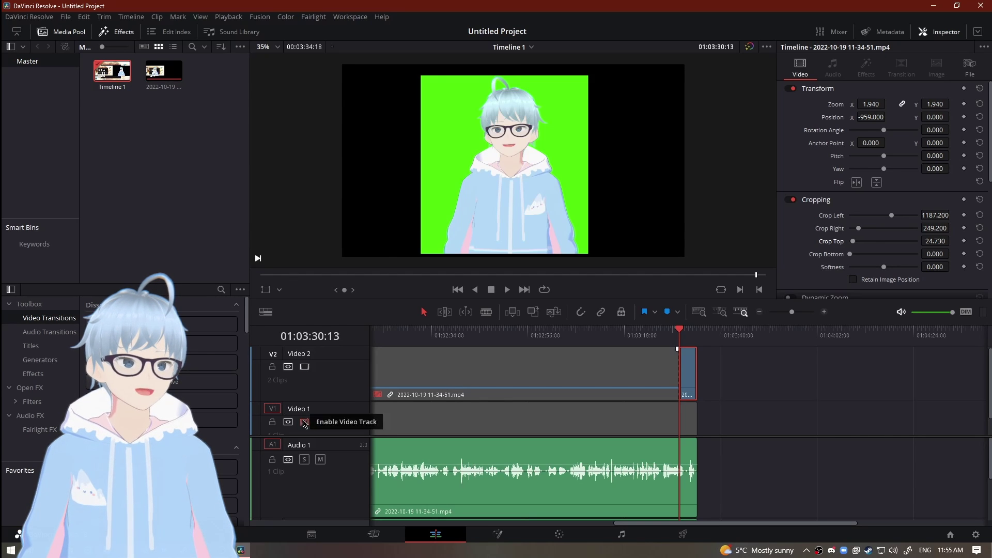
click(304, 422)
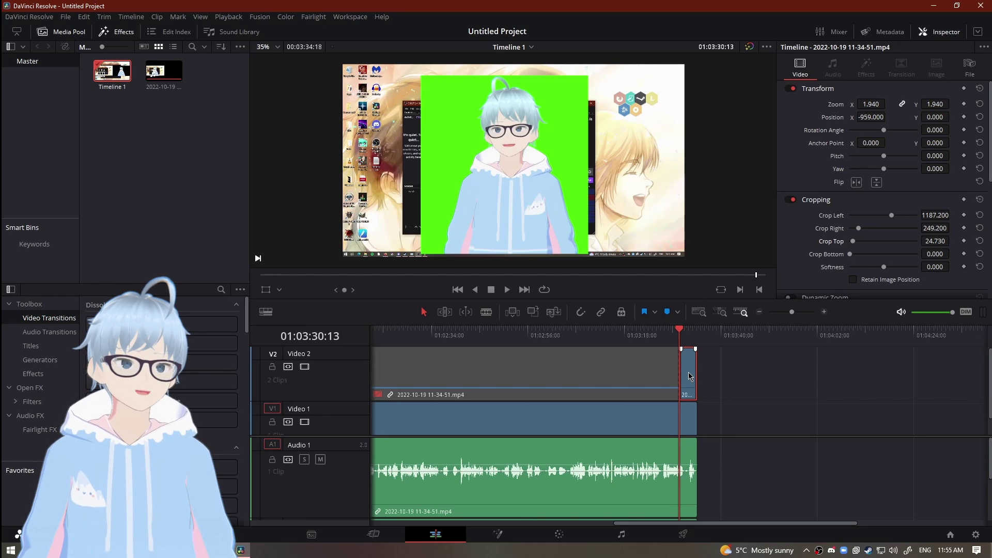
Set the avatar overlay to zoom 0.990 at X 237, Y -559 in the lower-right corner.
drag(867, 108, 888, 116)
drag(952, 116, 952, 117)
drag(873, 100, 889, 117)
drag(952, 117, 952, 117)
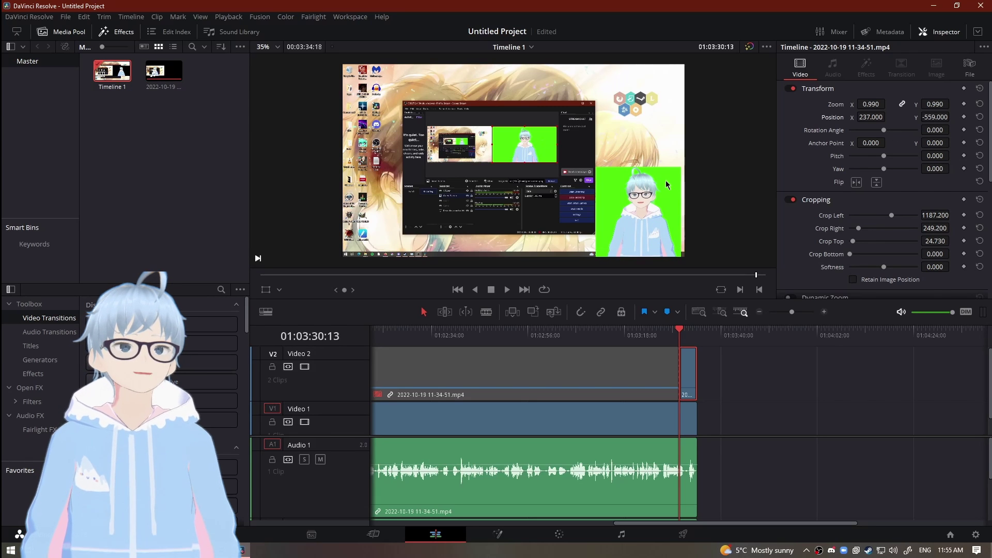
Save the project, then select the Video 2 avatar clip and open it in Fusion.
key(ctrl+s)
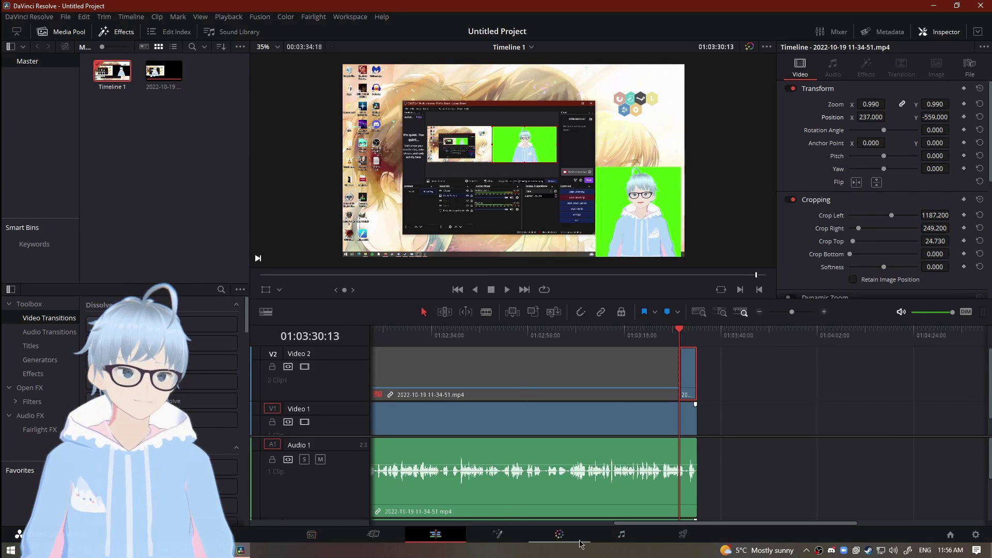
click(500, 535)
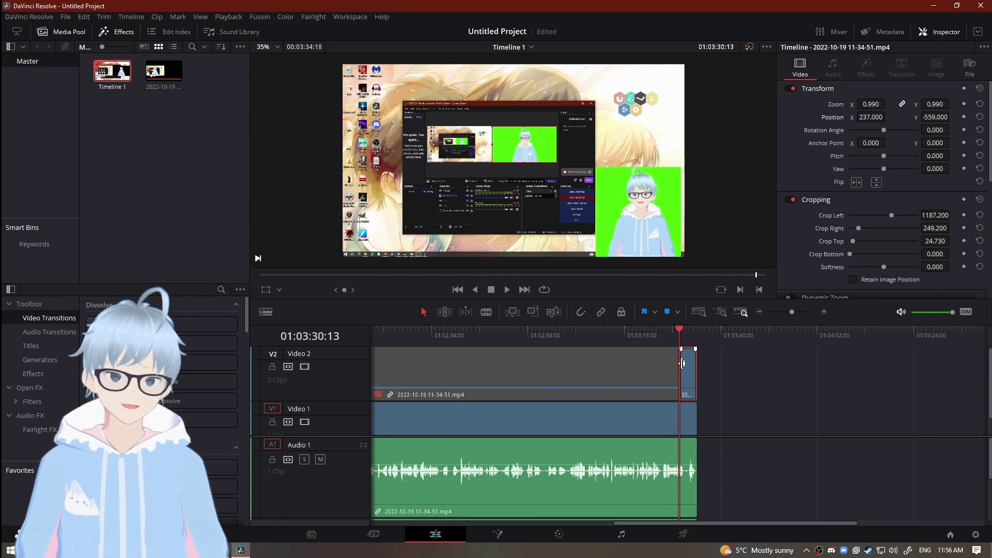
click(633, 430)
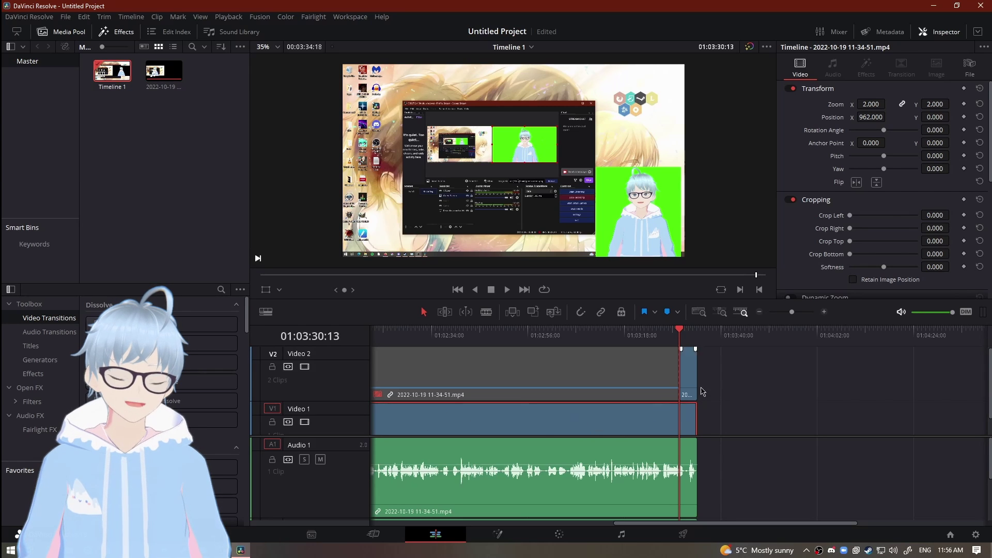
click(685, 361)
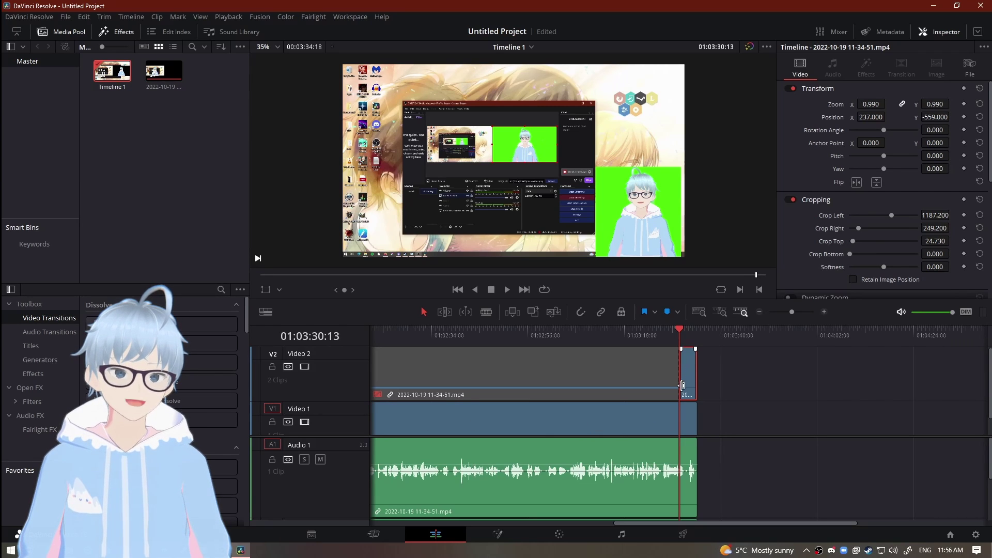
click(507, 534)
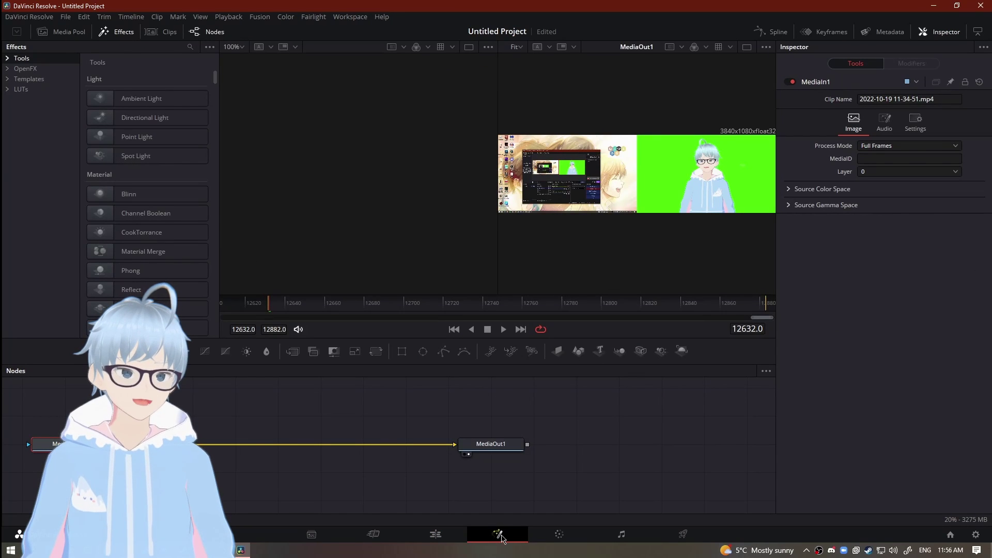
drag(298, 473, 475, 477)
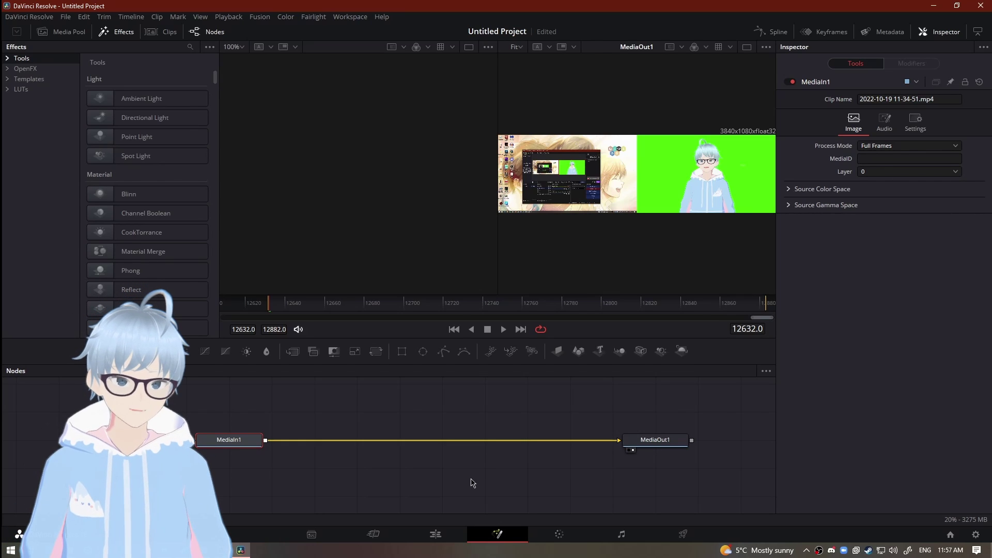
click(457, 469)
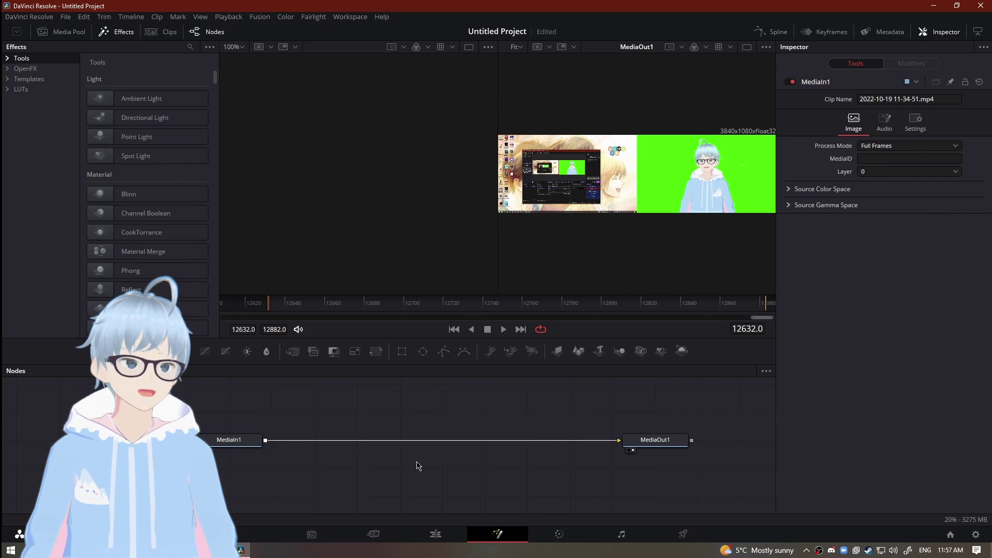
right_click(417, 463)
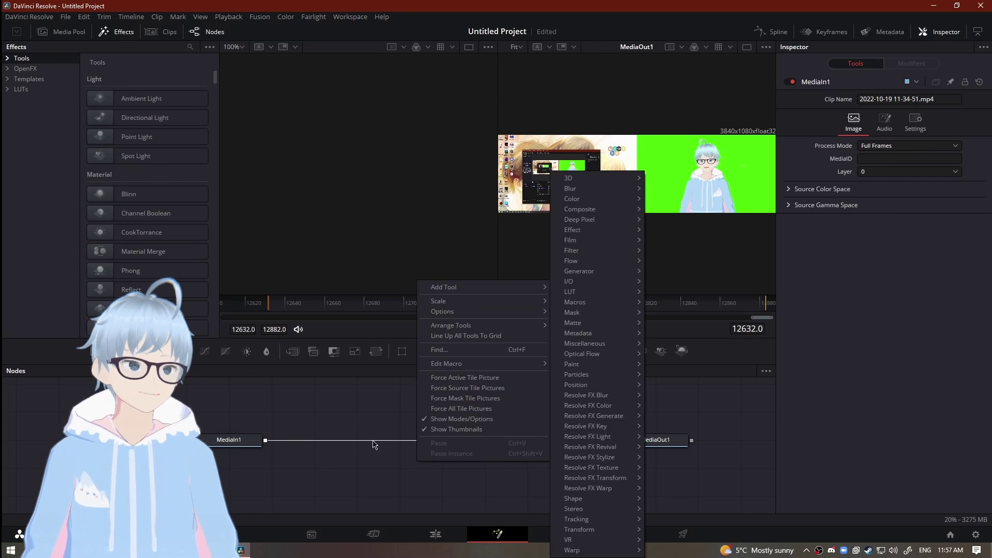
right_click(365, 460)
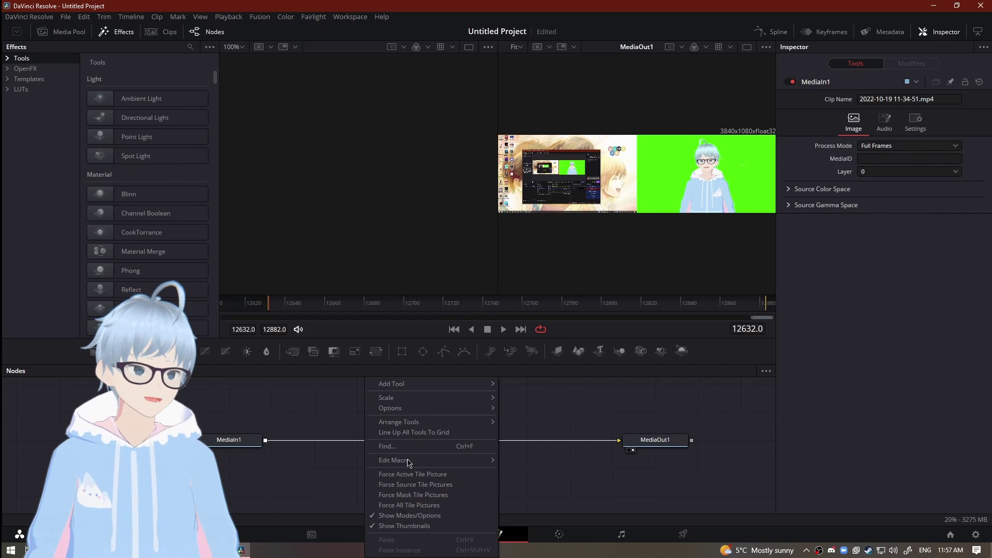
right_click(321, 445)
click(443, 492)
right_click(428, 443)
right_click(426, 453)
mouse_move(480, 312)
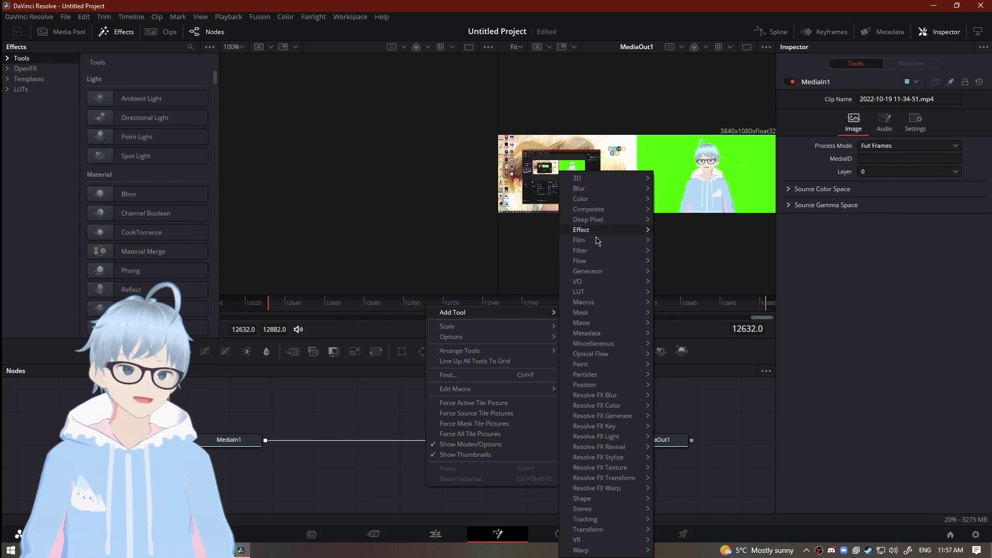
click(335, 500)
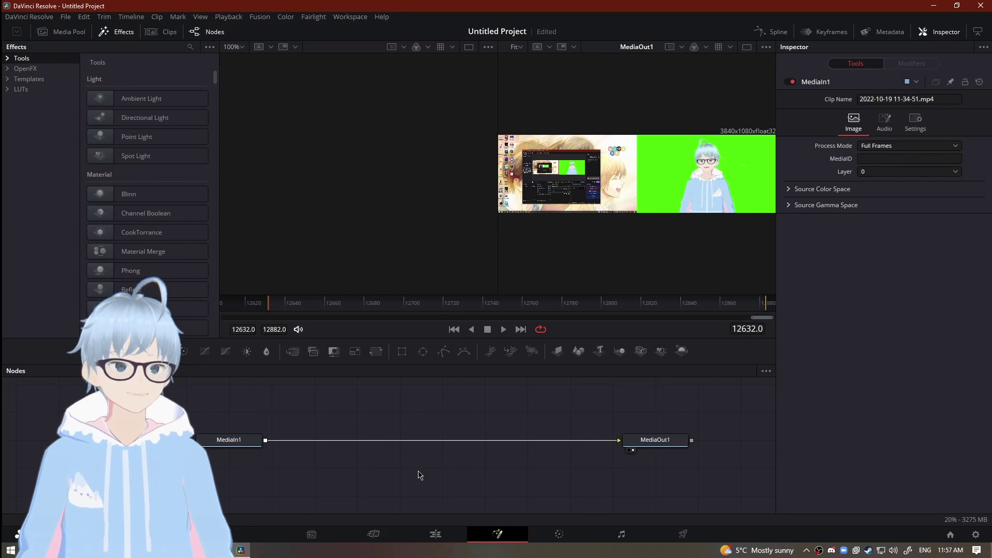
click(239, 444)
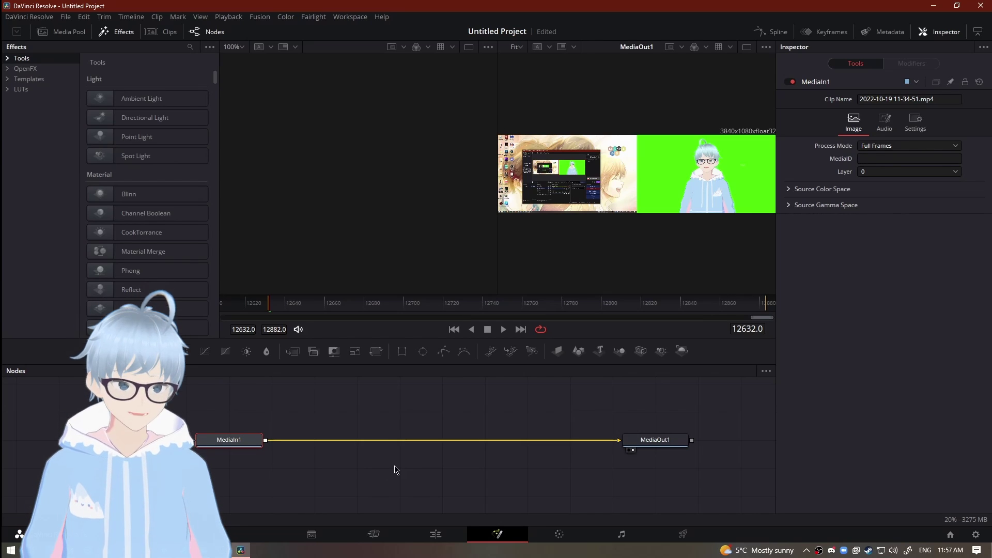
Add a Delta Keyer node from the 'key' tool search and place it between MediaIn1 and MediaOut1.
key(shift+space)
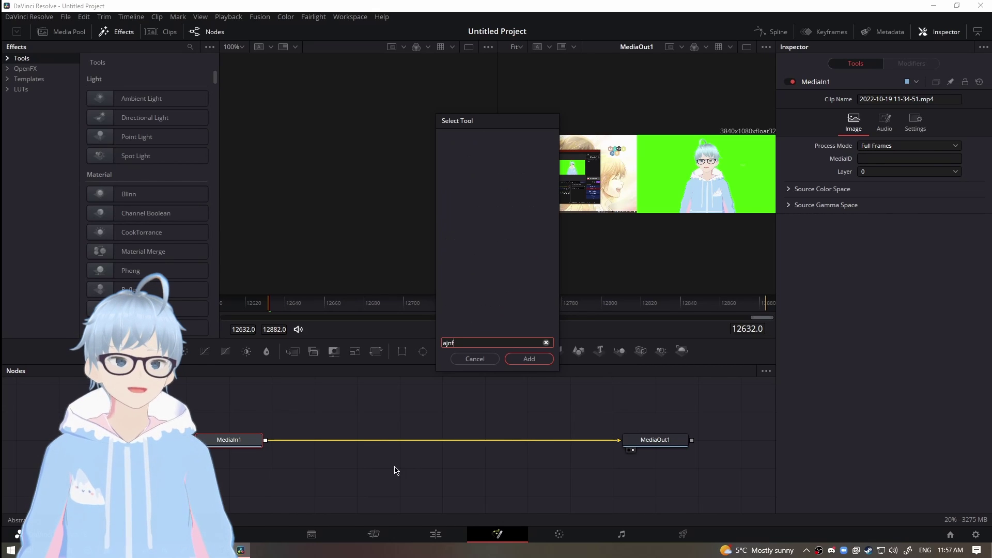
text(key)
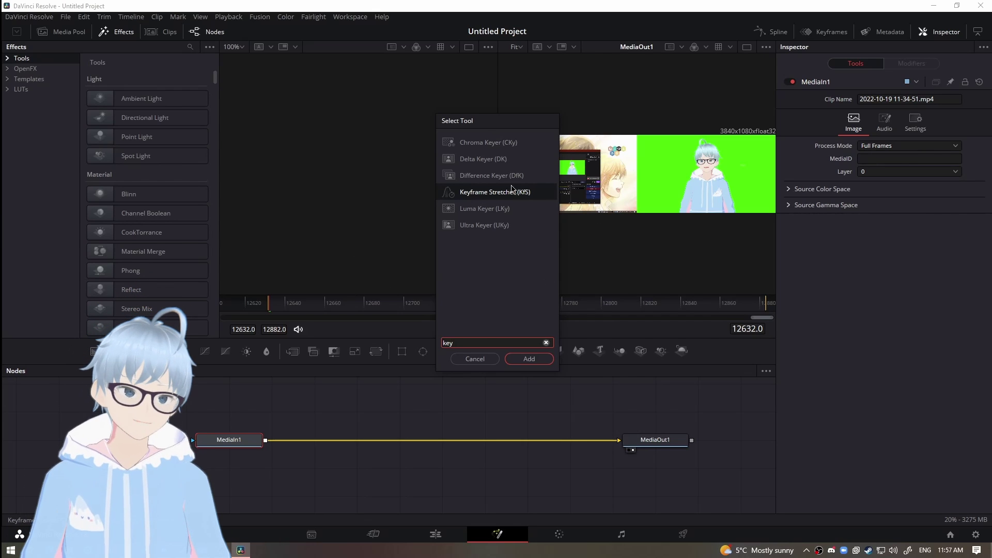
click(490, 159)
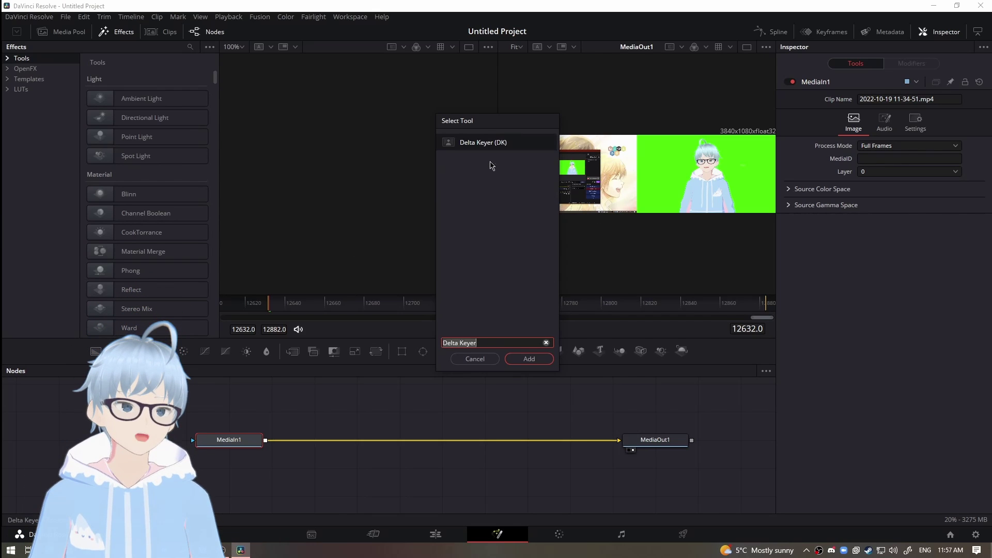
click(529, 359)
drag(313, 448, 471, 450)
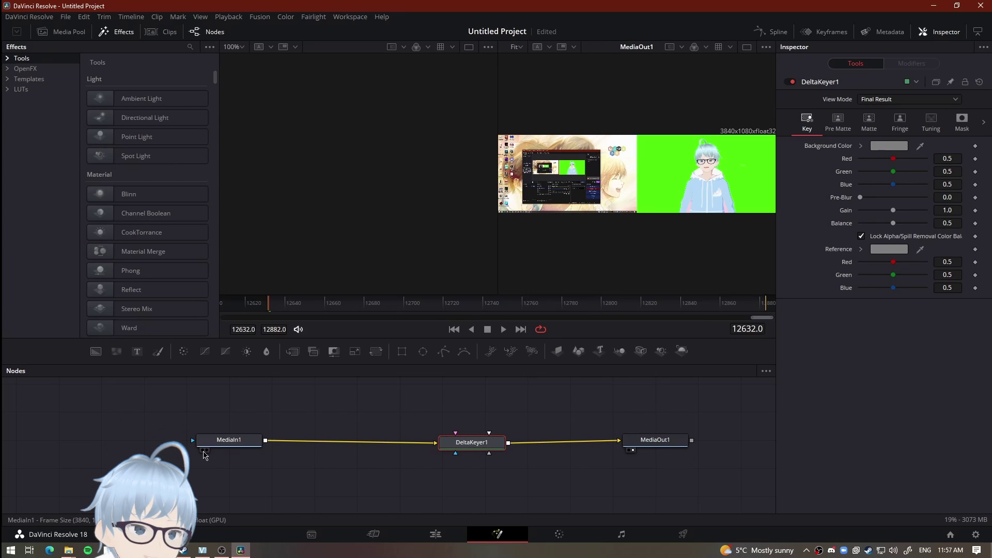
Show MediaIn1 in the left viewer and DeltaKeyer1's output in the right viewer.
click(204, 453)
click(203, 451)
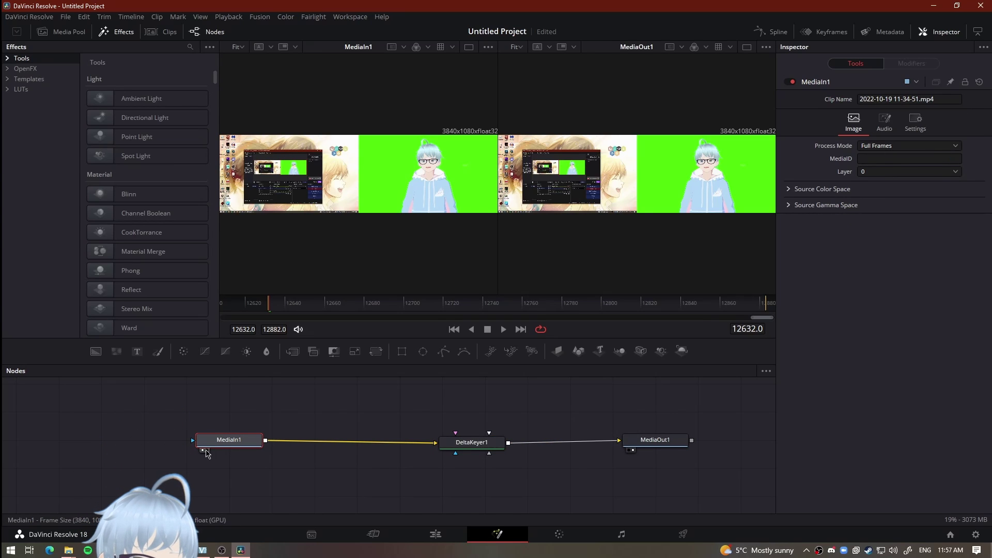
click(208, 451)
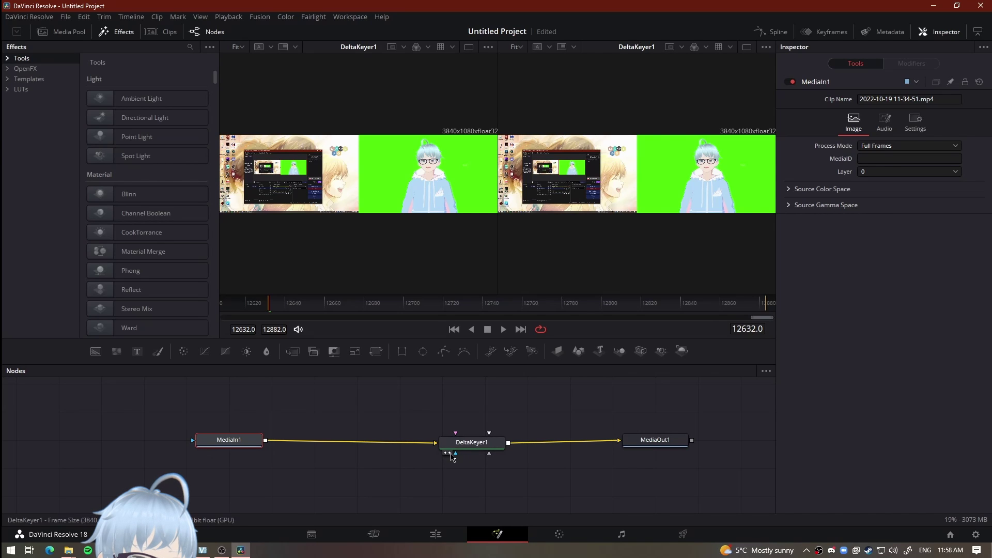
click(448, 453)
click(446, 453)
click(449, 453)
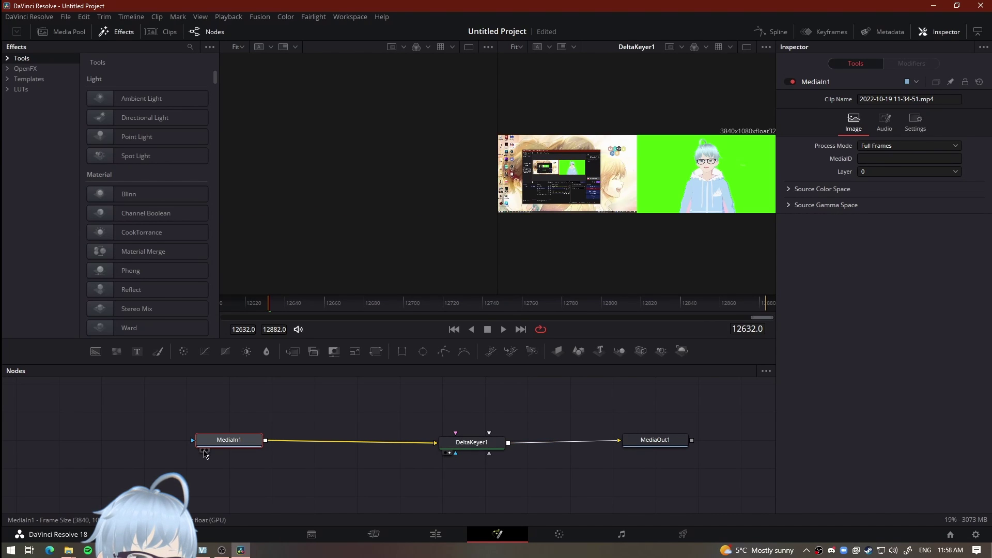
click(203, 451)
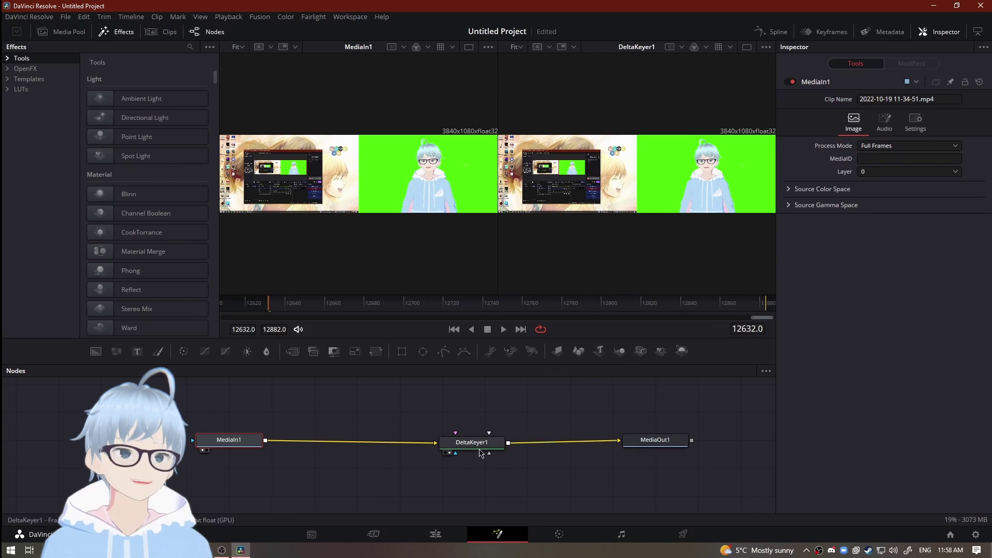
Sample the green background as DeltaKeyer1's key colour and return to the Edit page.
click(474, 444)
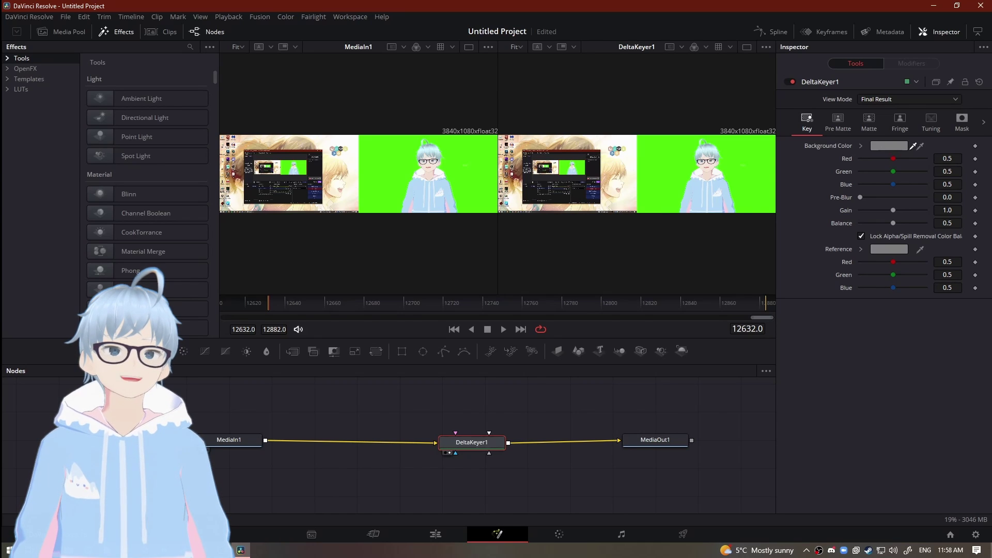
drag(835, 152, 763, 163)
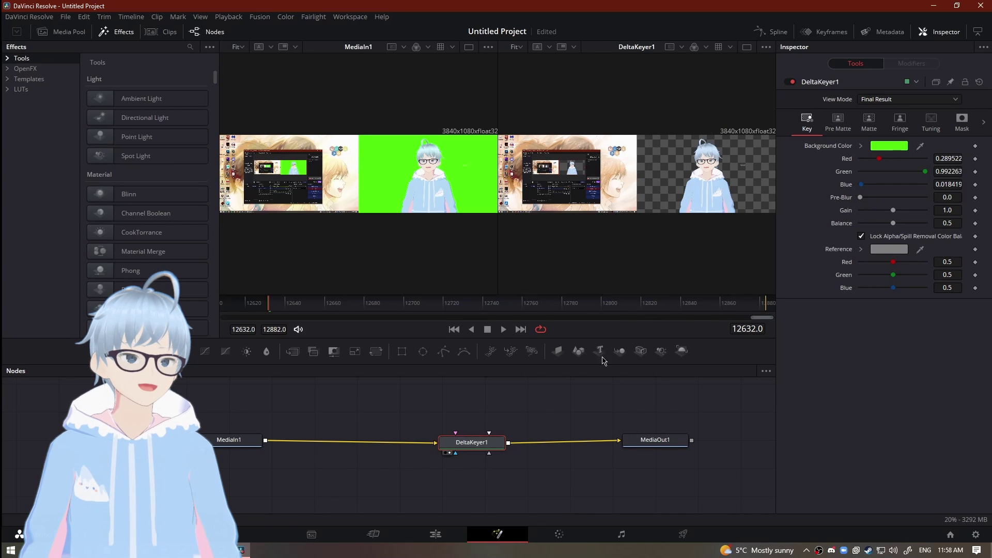
click(437, 533)
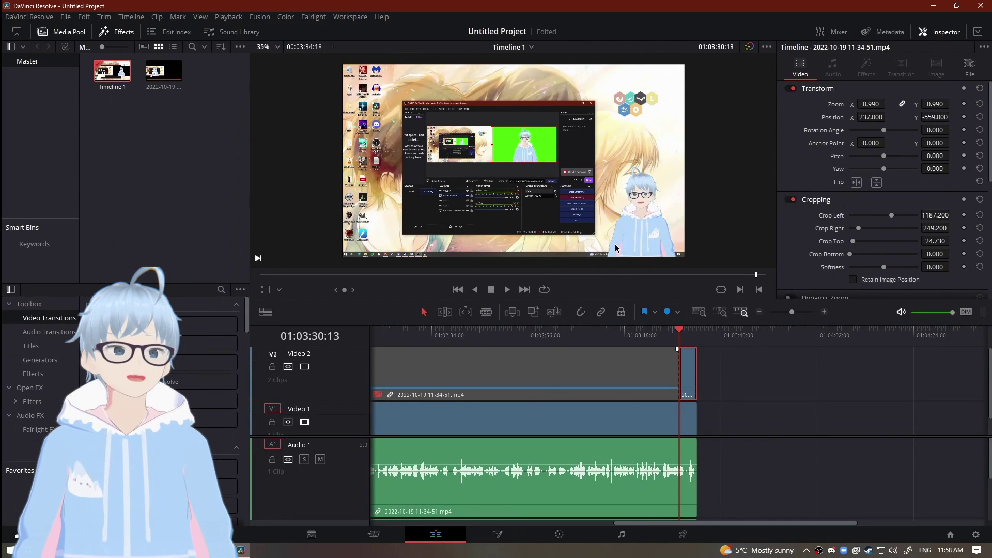